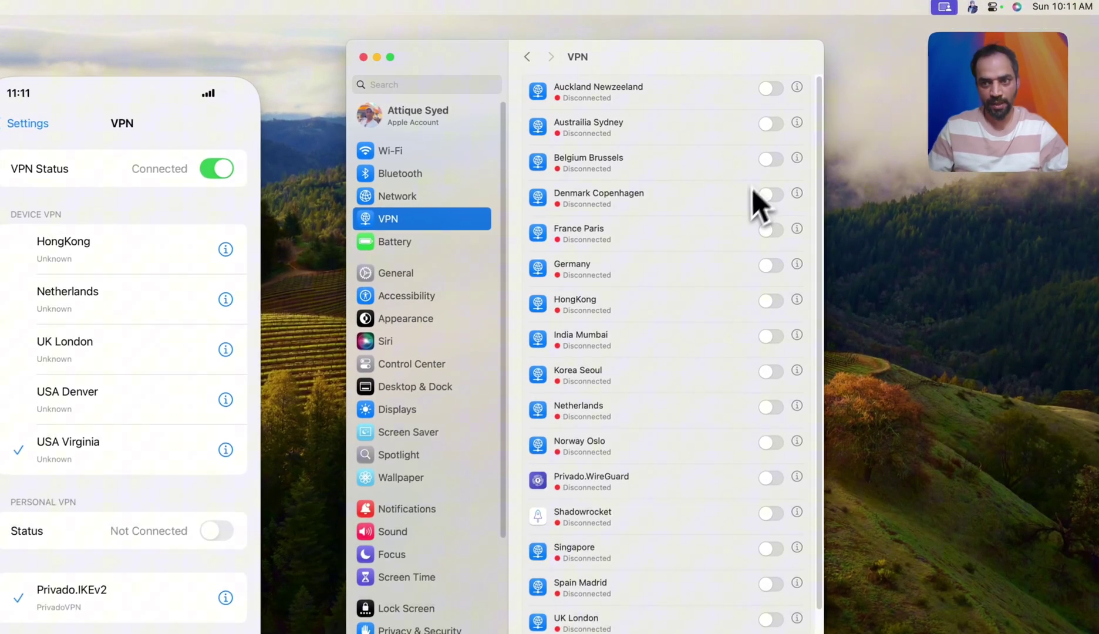
Switch on the Belgium Brussels VPN toggle and scroll through the VPN list
click(822, 142)
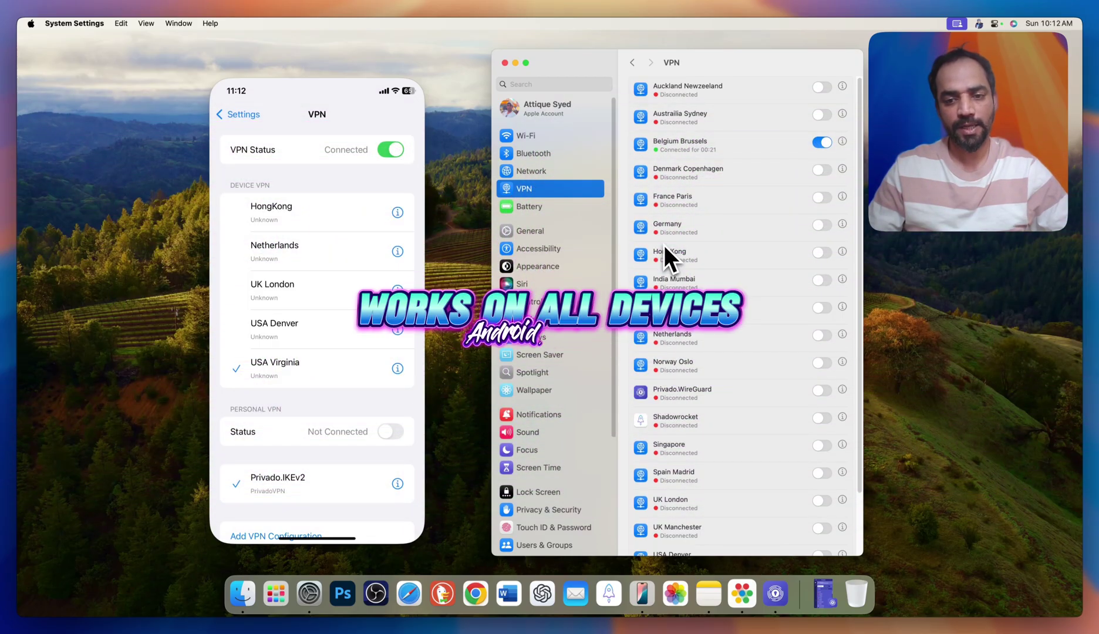
scroll(681, 282, down, 2)
scroll(701, 405, up, 2)
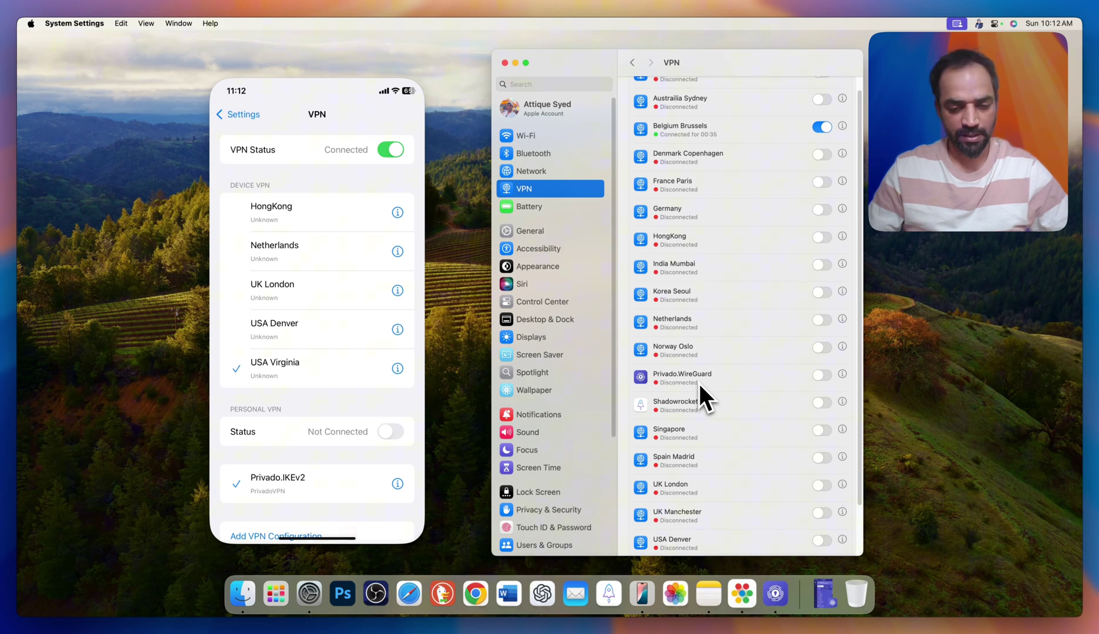
scroll(759, 387, up, 1)
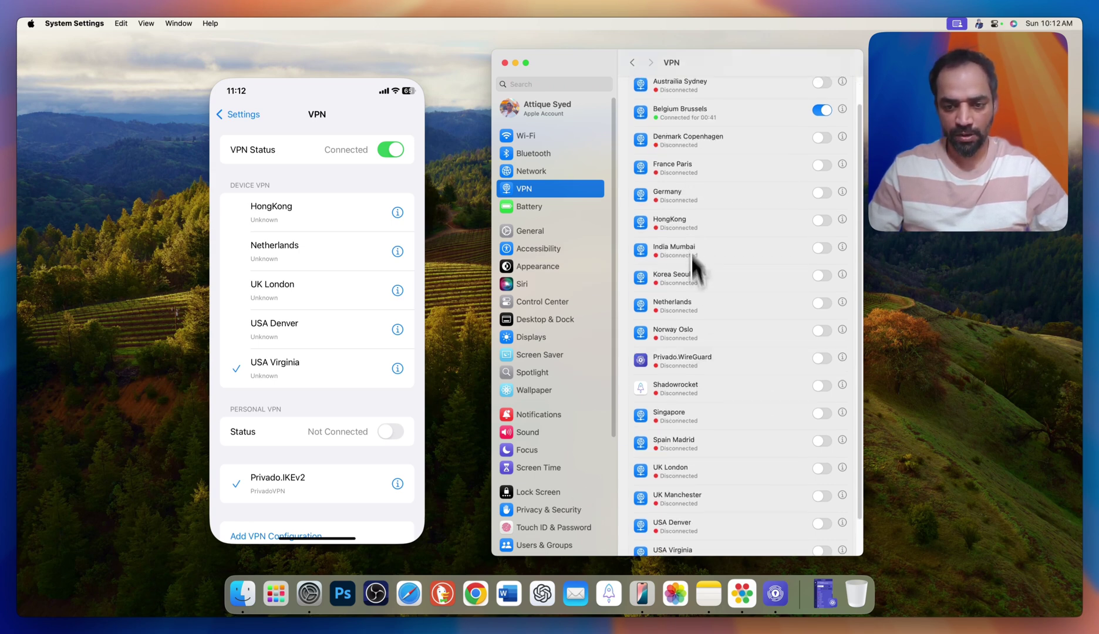
scroll(693, 270, down, 3)
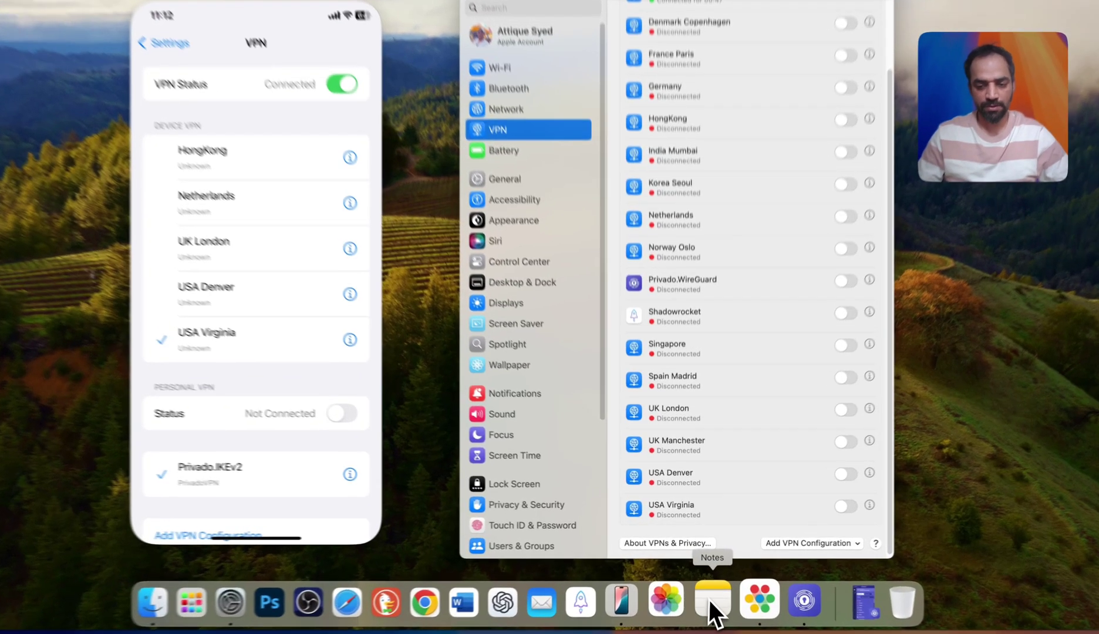
Bring the PrivadoVPN links note forward, then select and deselect the China link
click(708, 596)
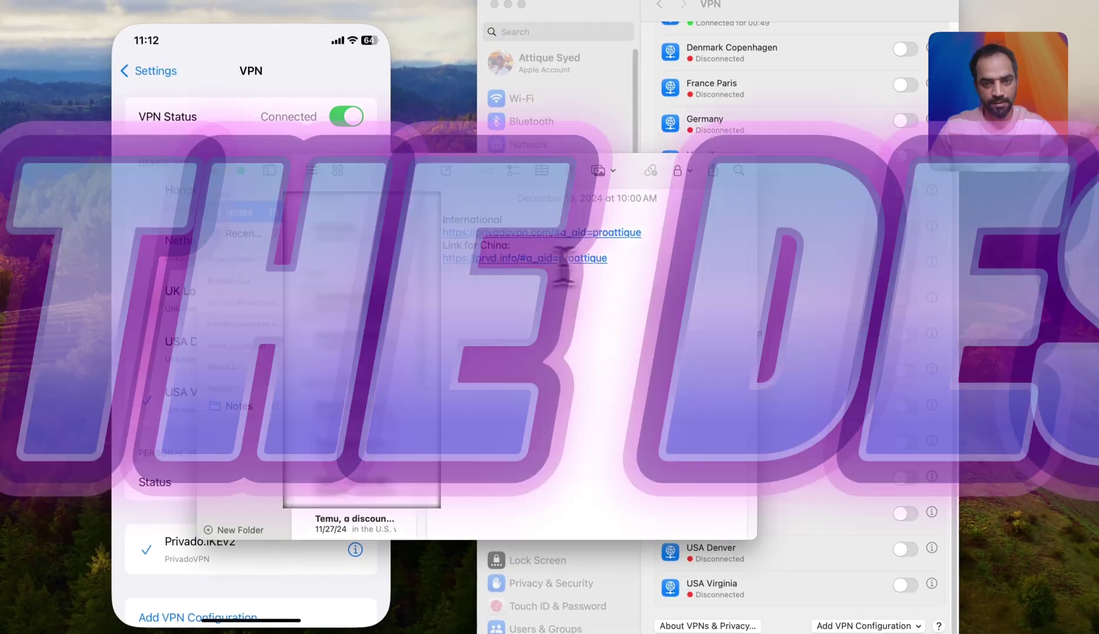
drag(609, 258, 443, 258)
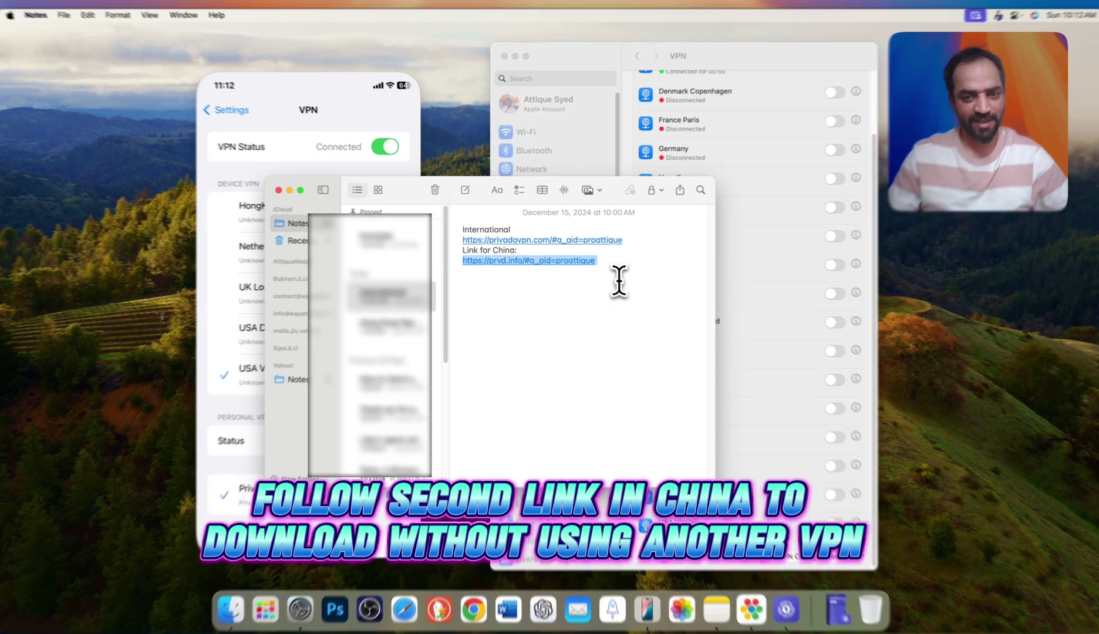
click(615, 265)
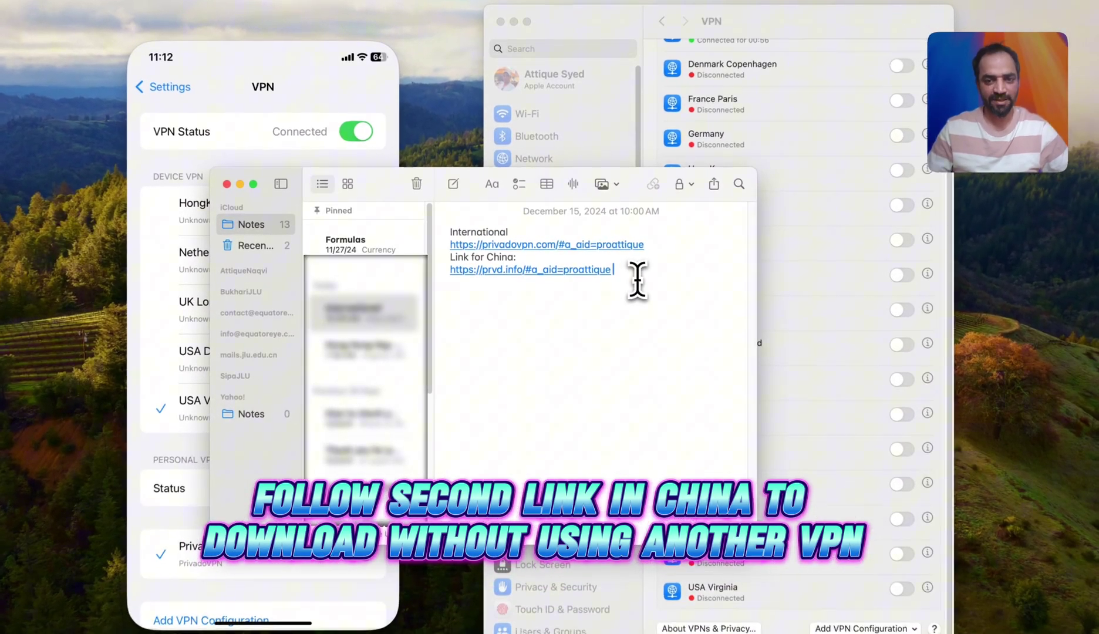
drag(615, 272, 468, 272)
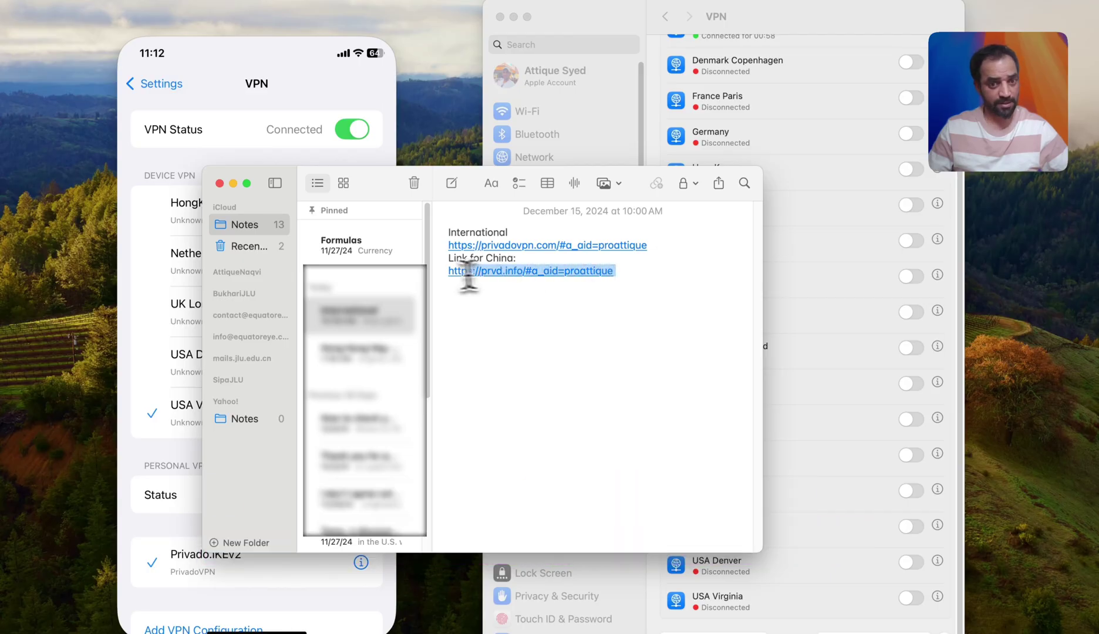
key(Right)
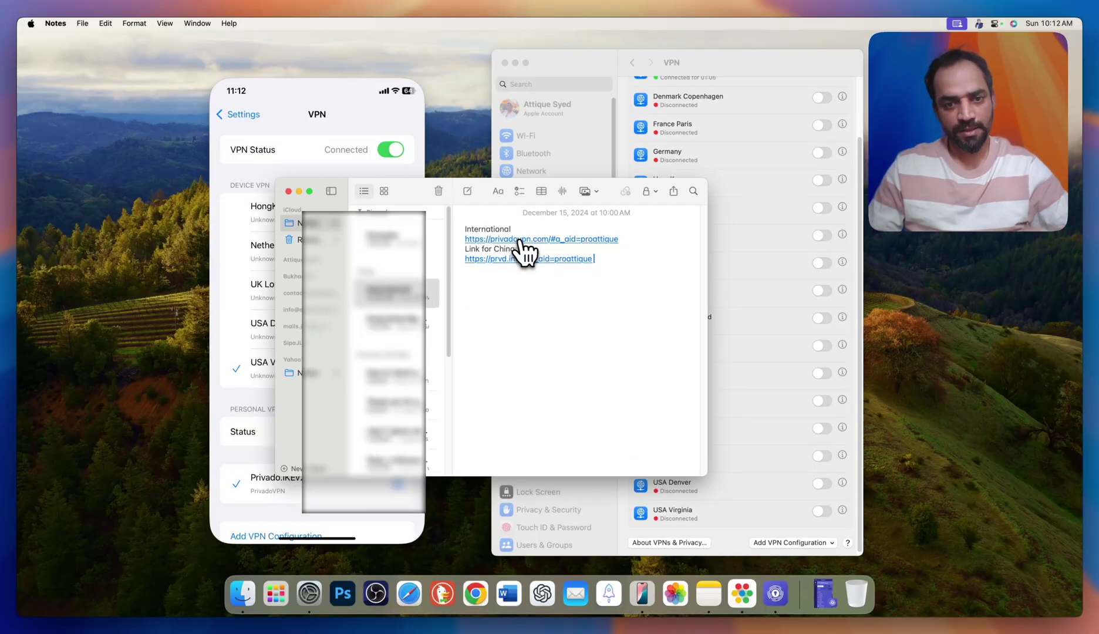
Open the international PrivadoVPN link in Safari and highlight the 24 Month plan wording
click(520, 241)
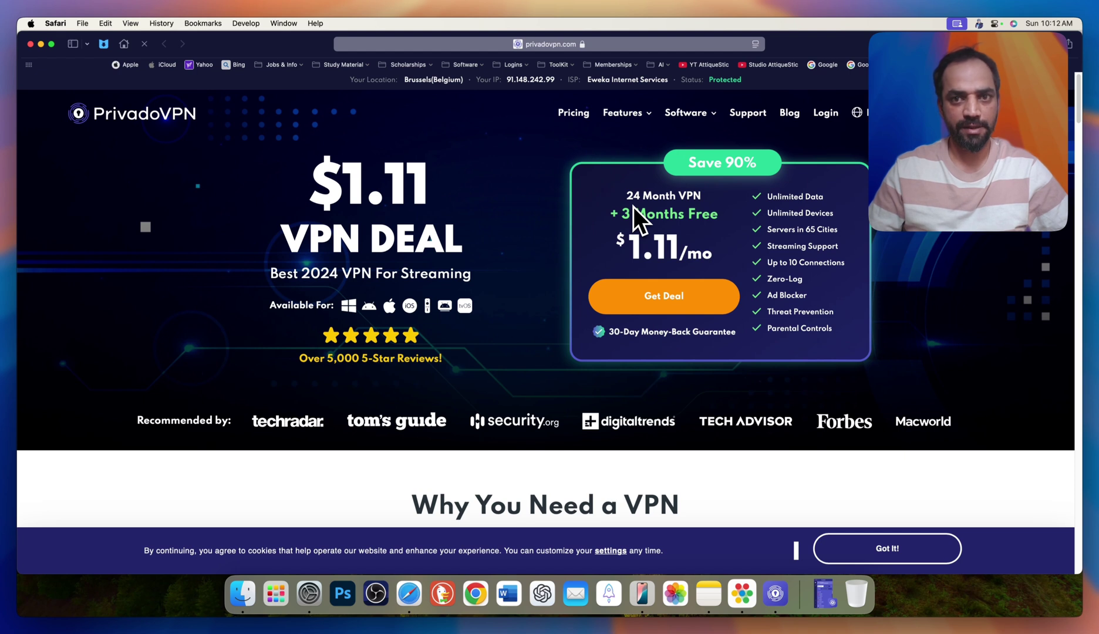
drag(633, 206, 637, 239)
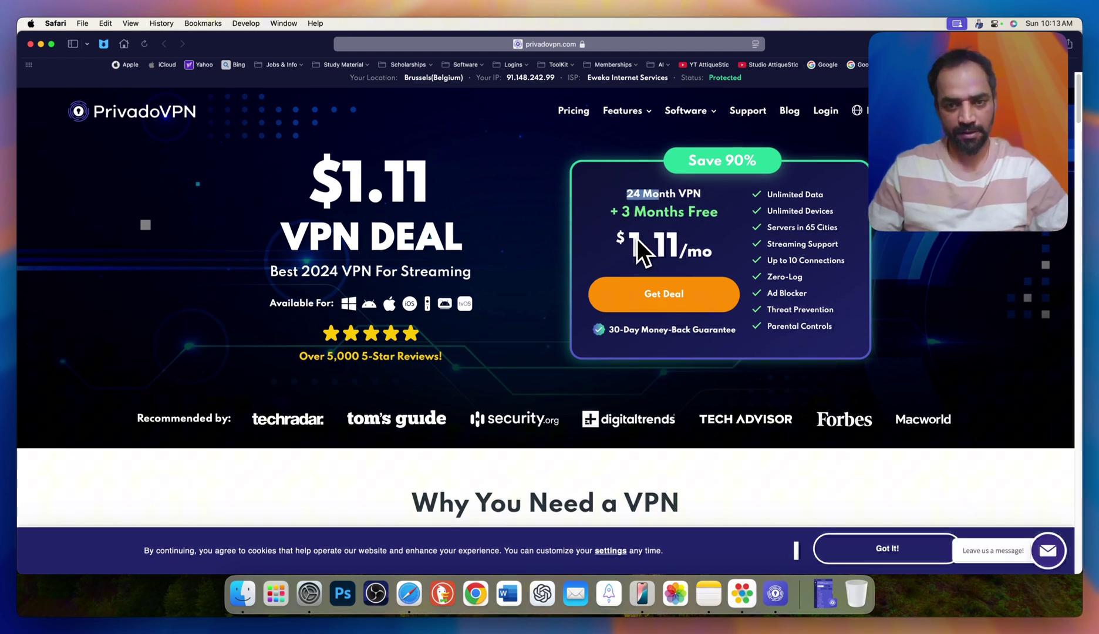
click(637, 239)
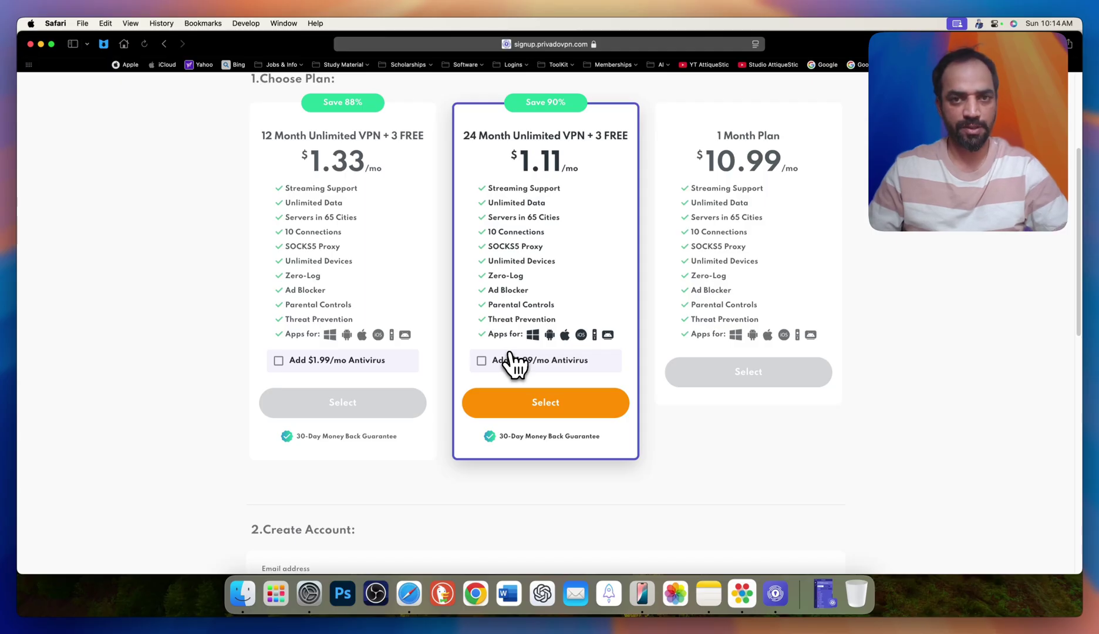
Select the 24 Month plan and highlight the $83.73 total at checkout
click(517, 402)
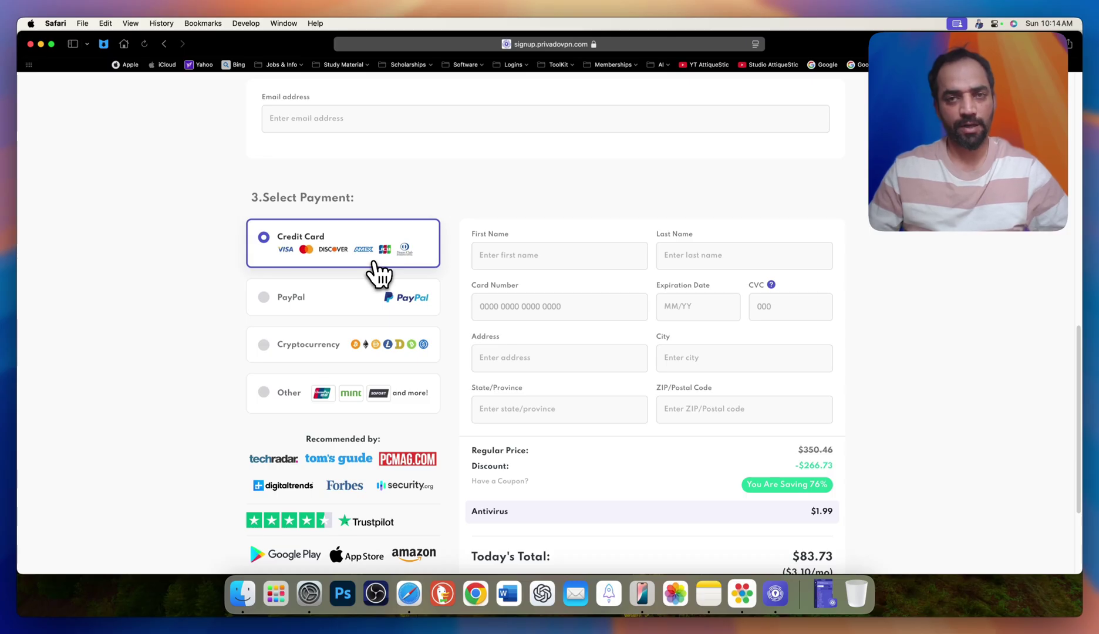
scroll(379, 273, down, 5)
double_click(819, 415)
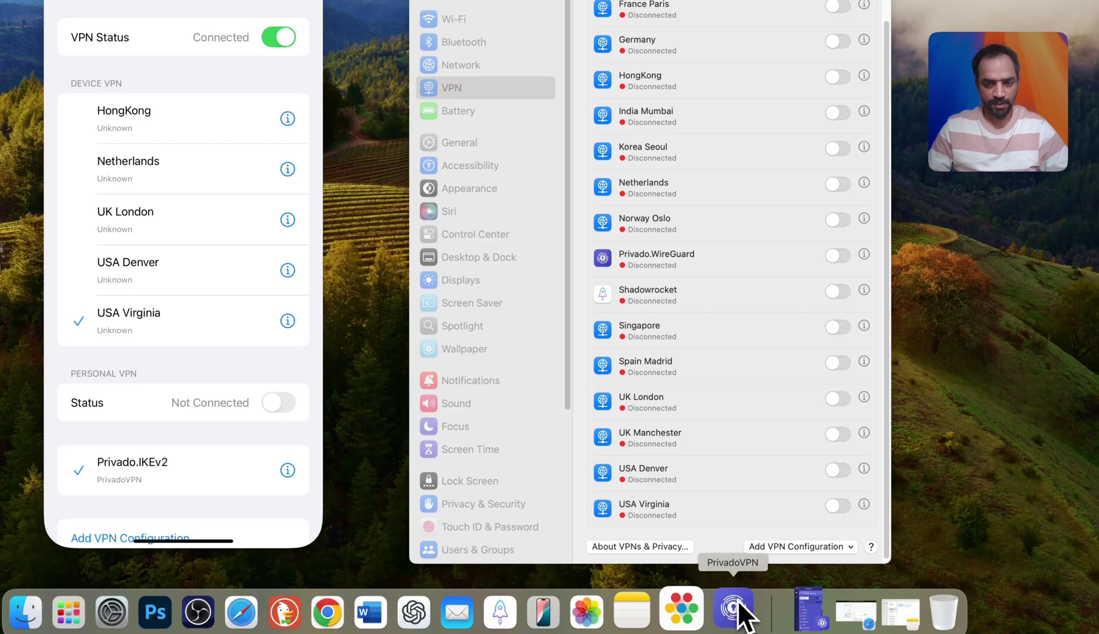
Launch PrivadoVPN from the Dock and scroll its All Servers list
click(737, 600)
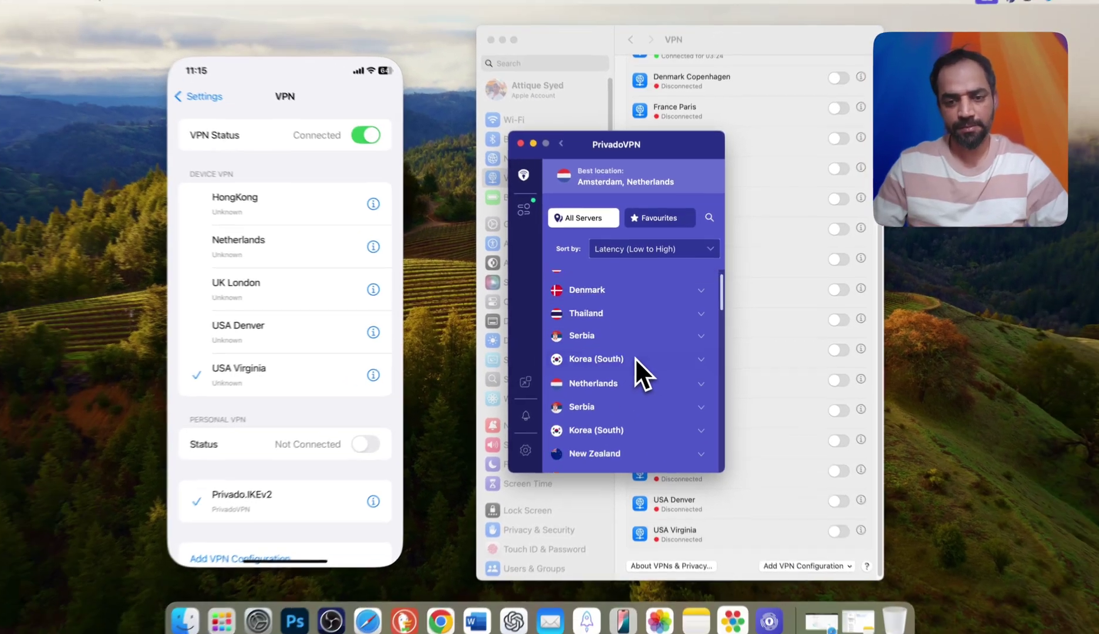
scroll(638, 358, down, 5)
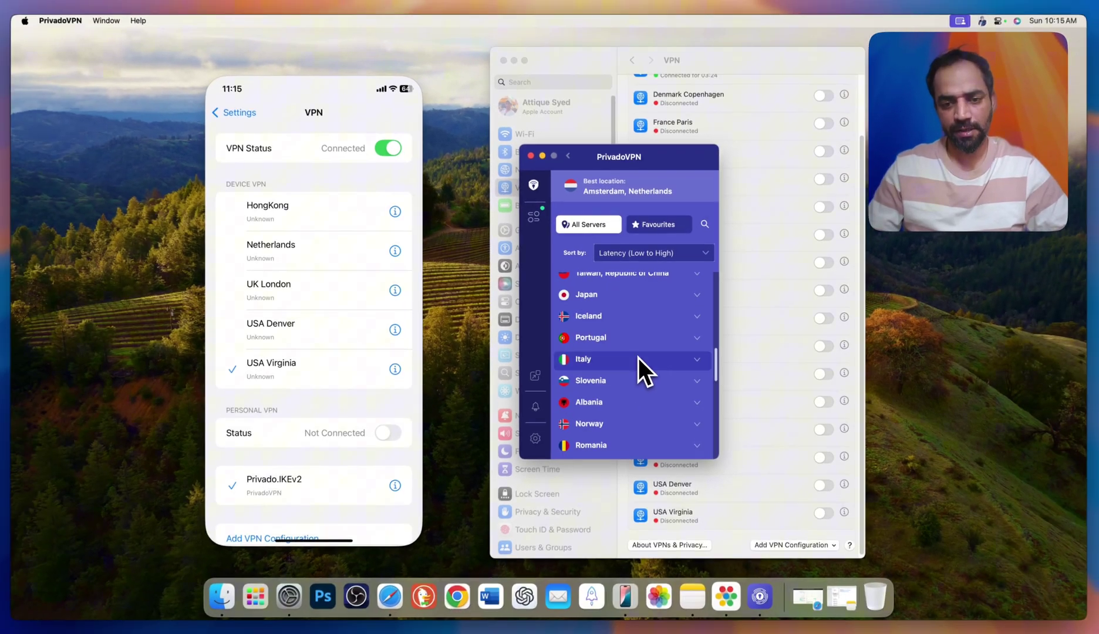
scroll(638, 358, down, 5)
scroll(639, 366, down, 2)
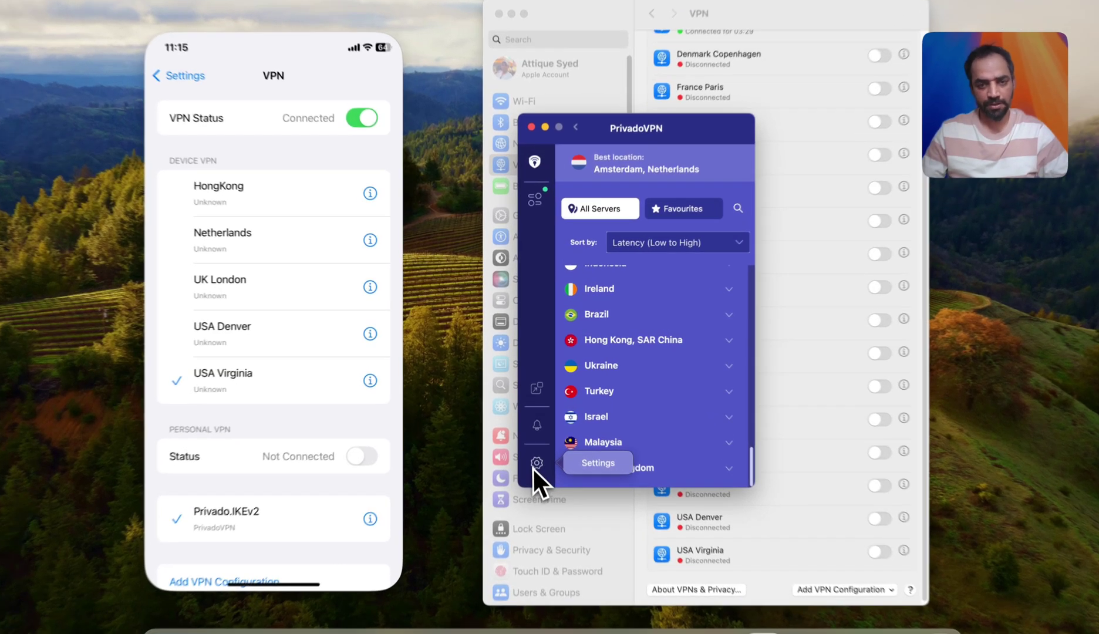
View the VPN Protocols page in PrivadoVPN settings, then close settings
click(536, 437)
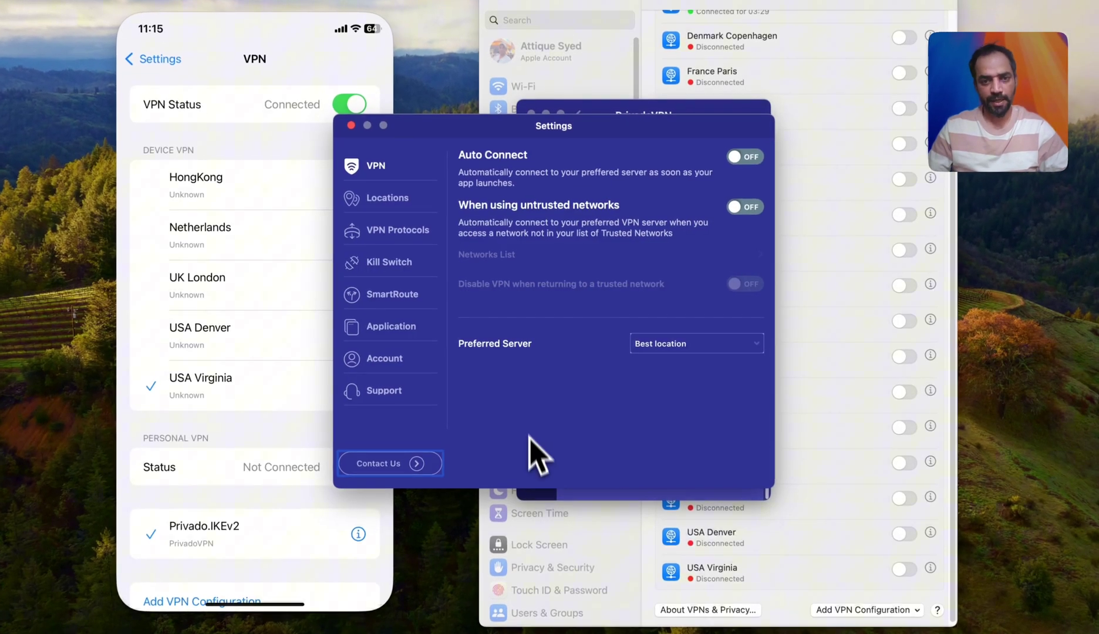
click(387, 234)
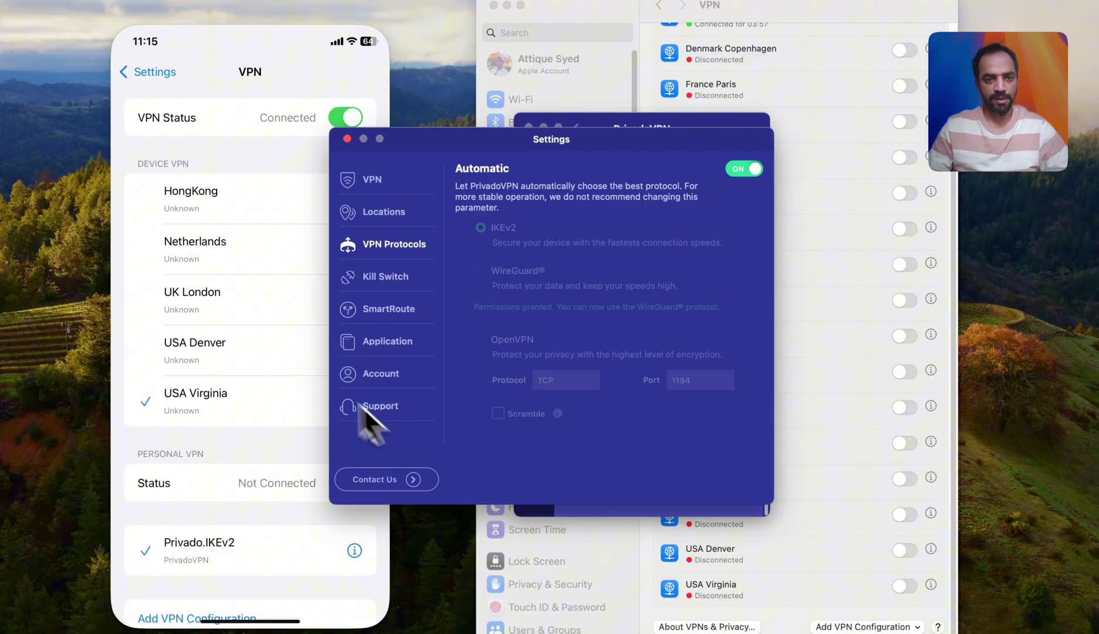
click(348, 139)
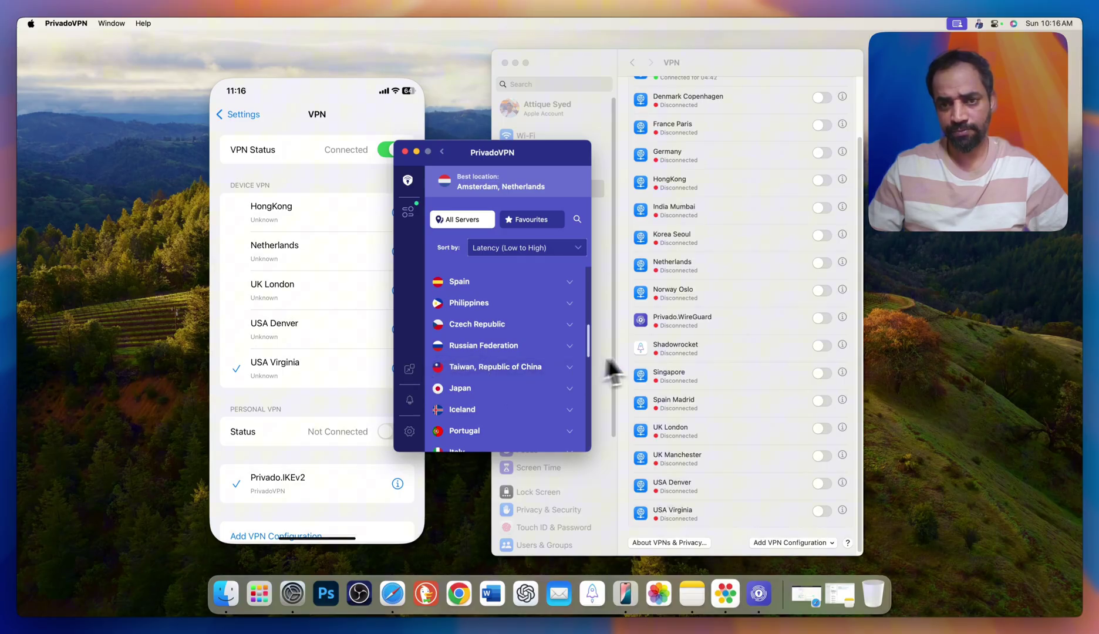
Toggle Belgium Brussels off and back on, then scroll the PrivadoVPN server list
scroll(734, 235, up, 3)
click(821, 144)
click(854, 129)
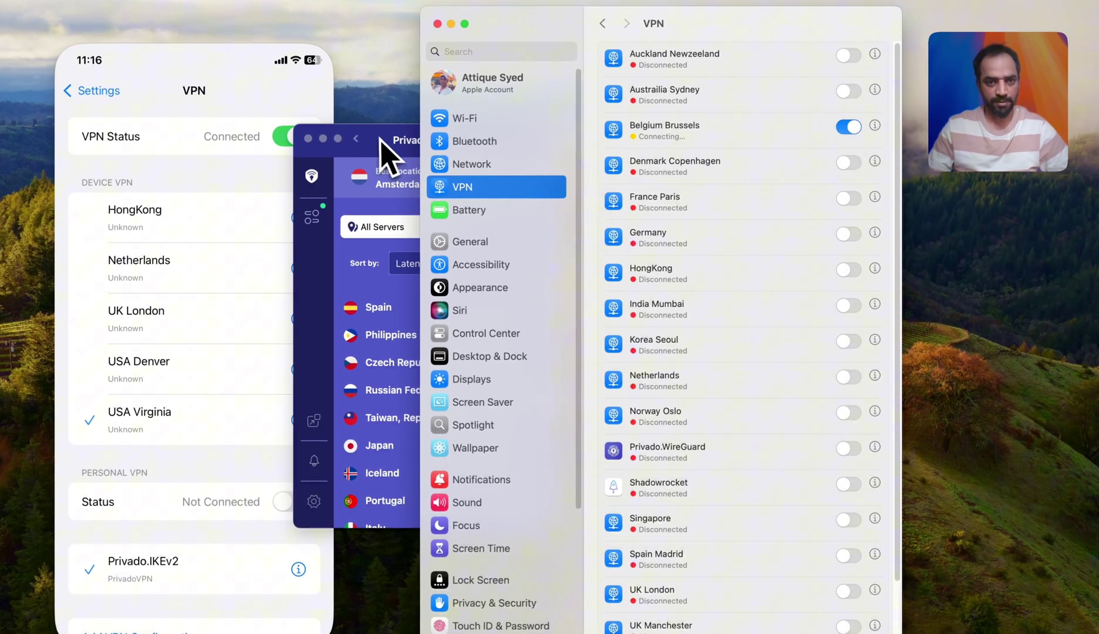
click(387, 155)
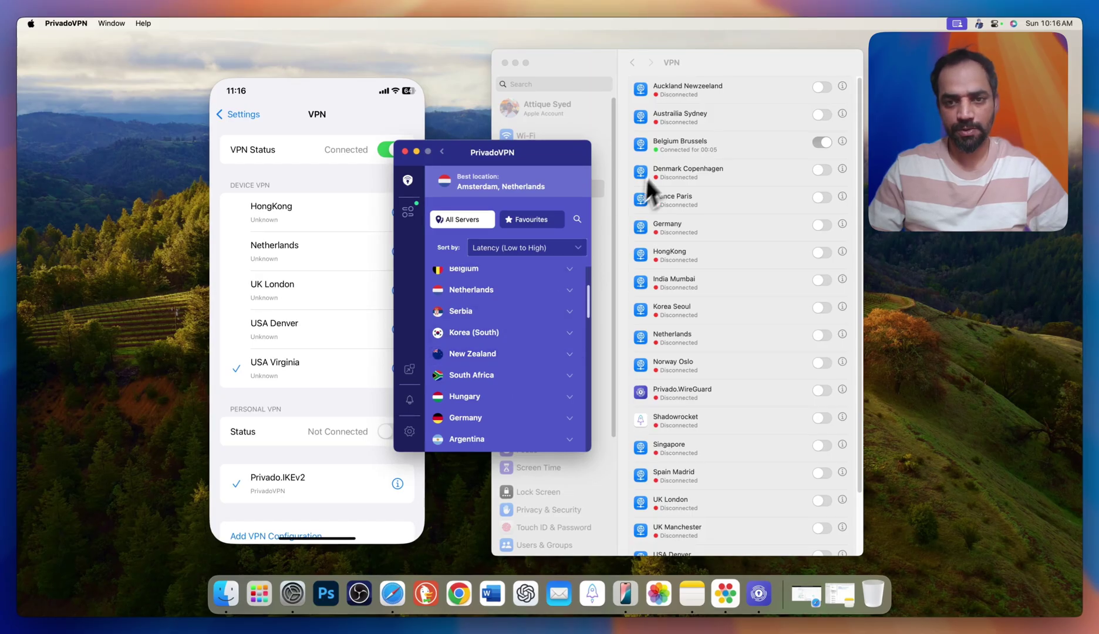
scroll(685, 458, down, 1)
scroll(691, 273, down, 2)
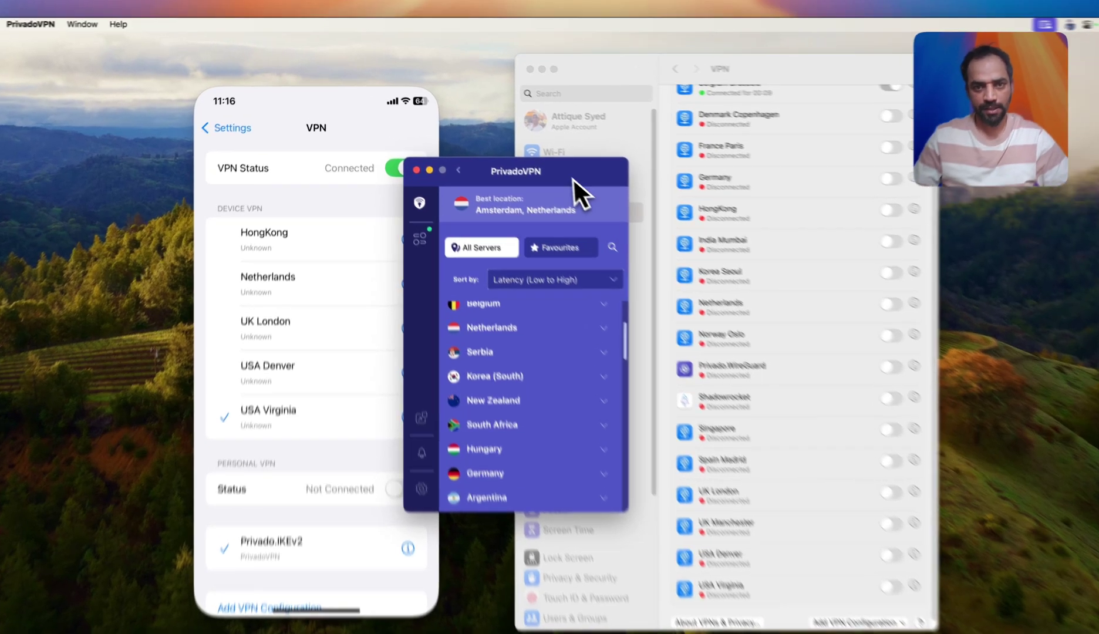
click(62, 23)
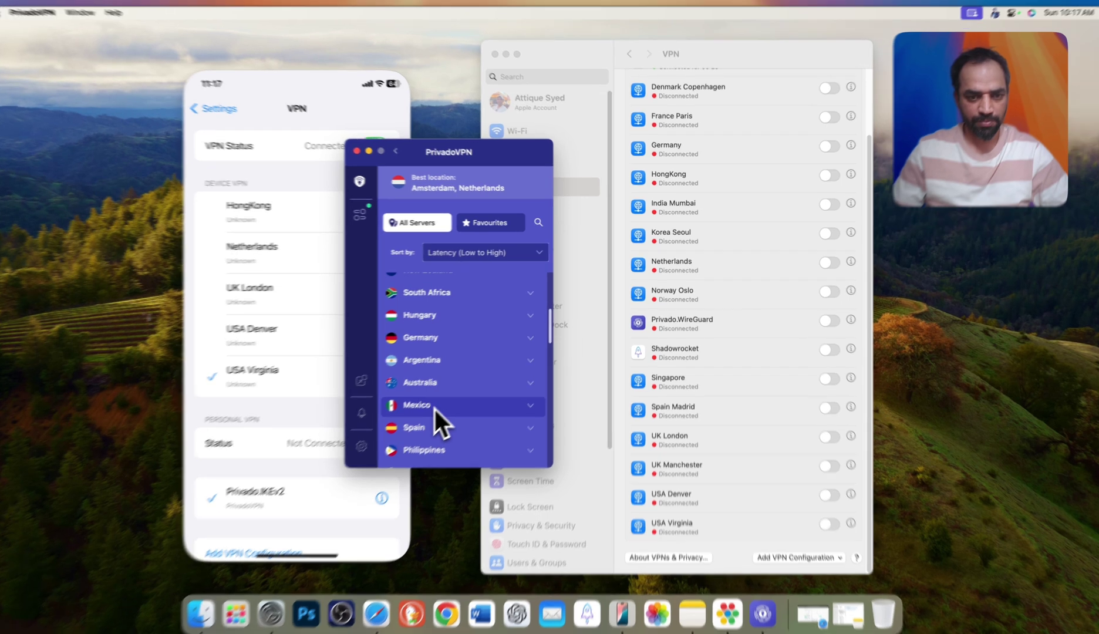
Connect PrivadoVPN to Mexico City, turn off Belgium Brussels, and dismiss the conflict warning
click(447, 397)
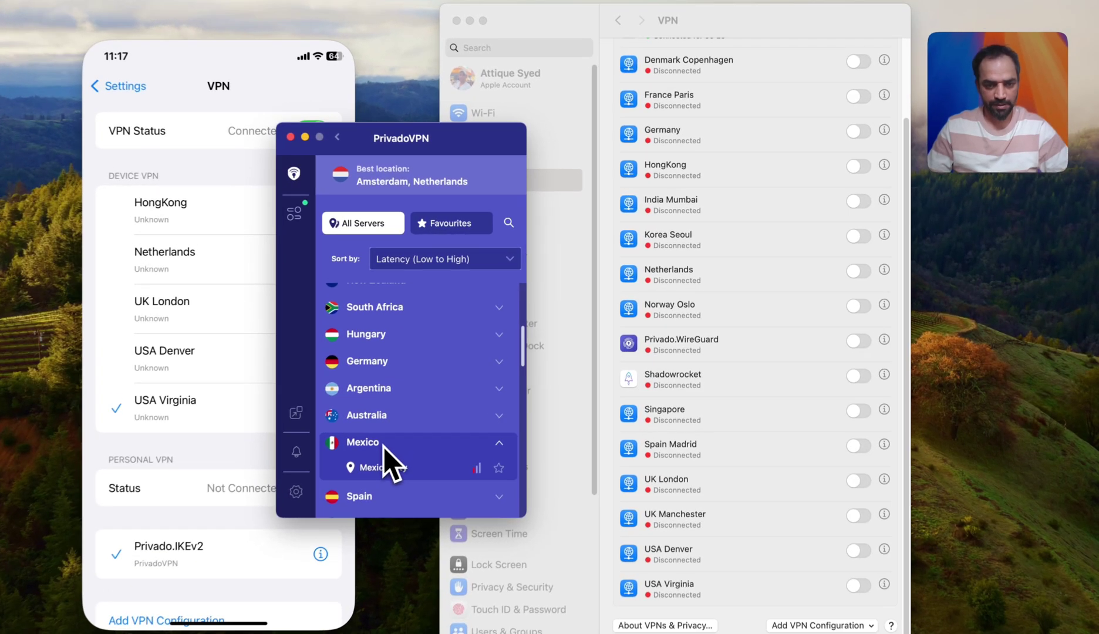
click(374, 474)
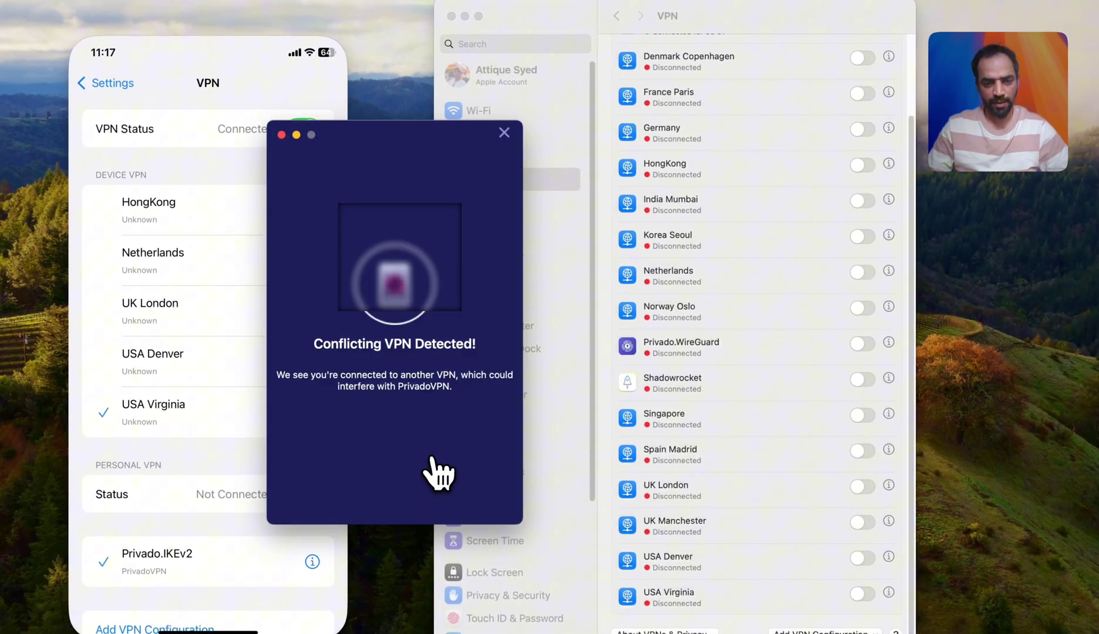
scroll(728, 320, up, 3)
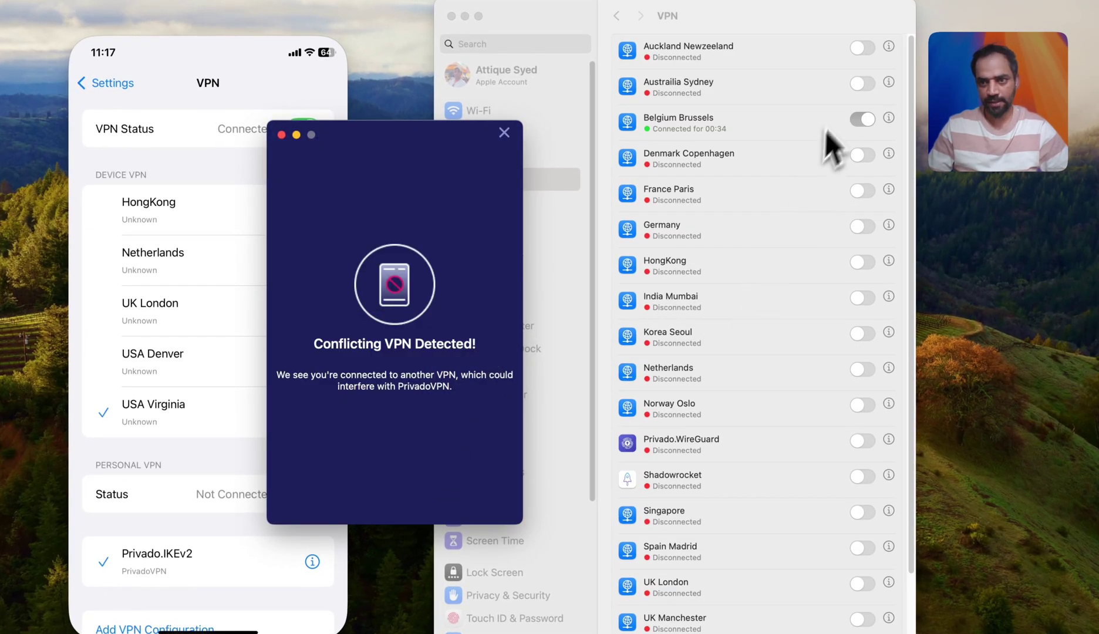
click(862, 120)
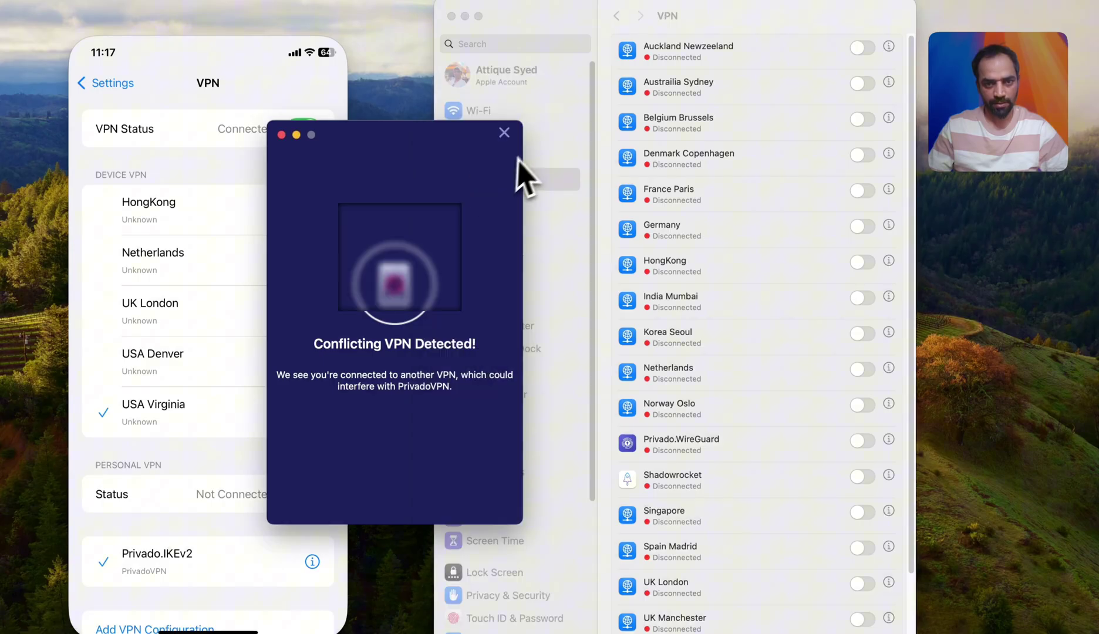
click(503, 133)
click(435, 311)
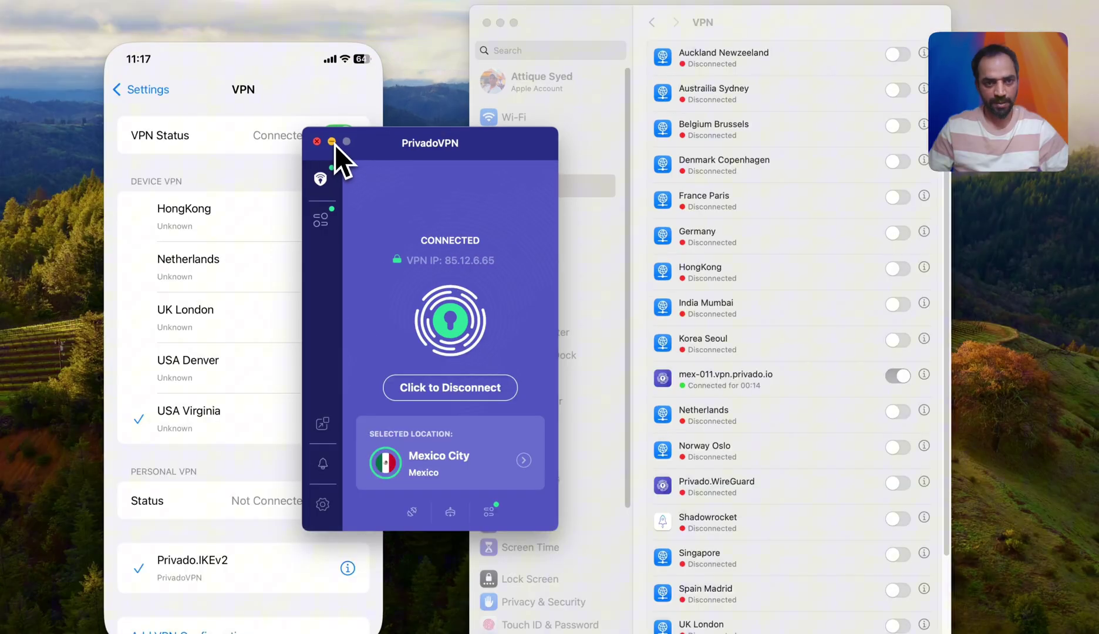
click(332, 142)
scroll(802, 386, down, 1)
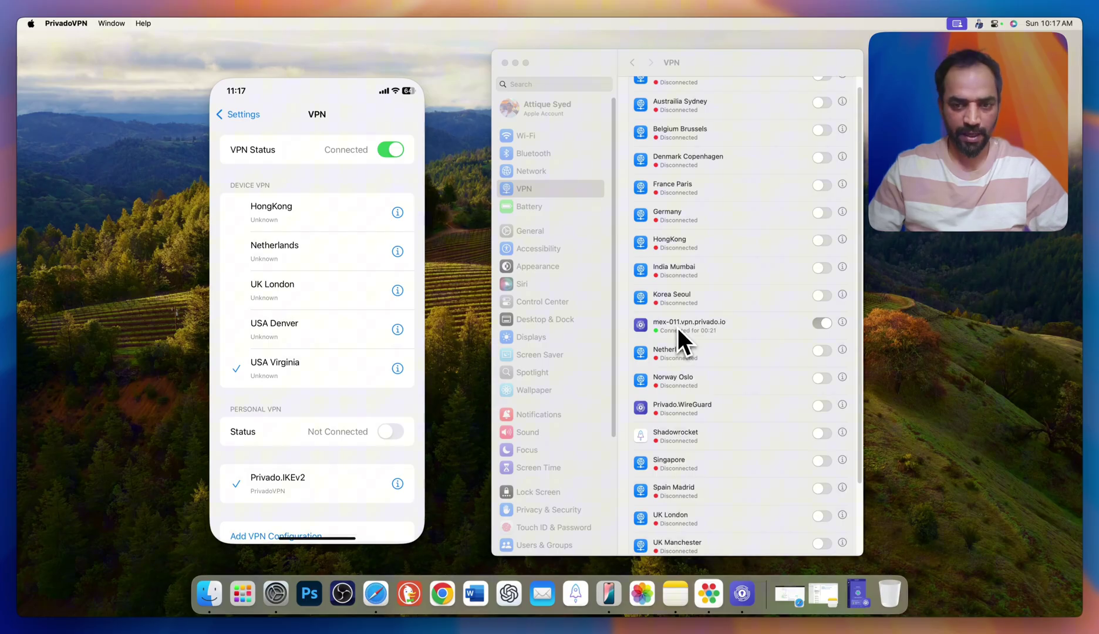
click(841, 323)
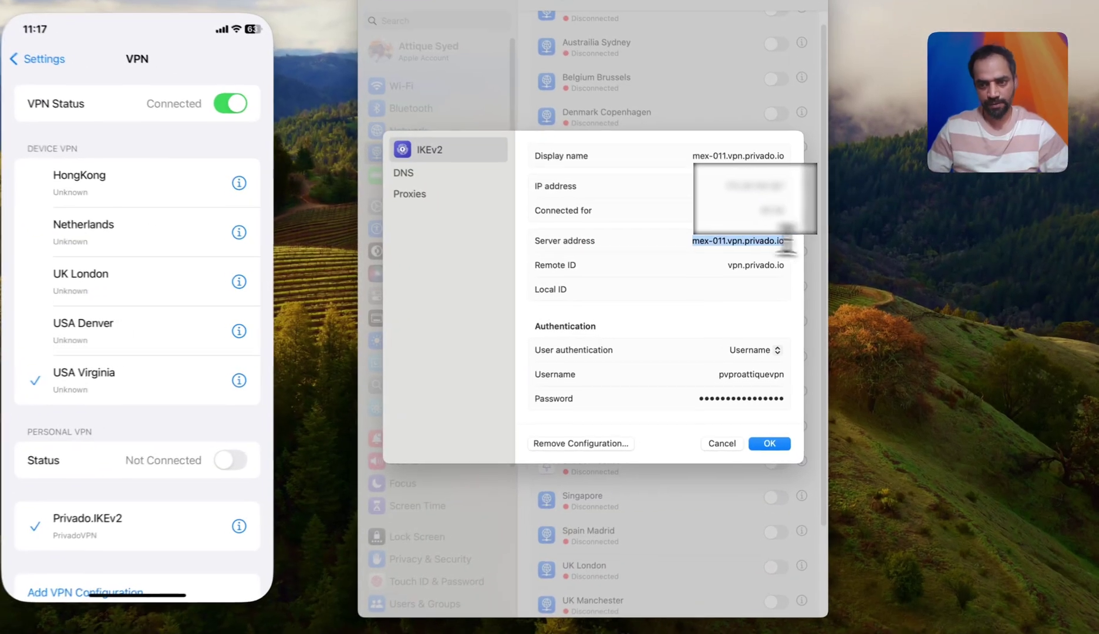
drag(687, 273, 838, 272)
drag(722, 264, 757, 263)
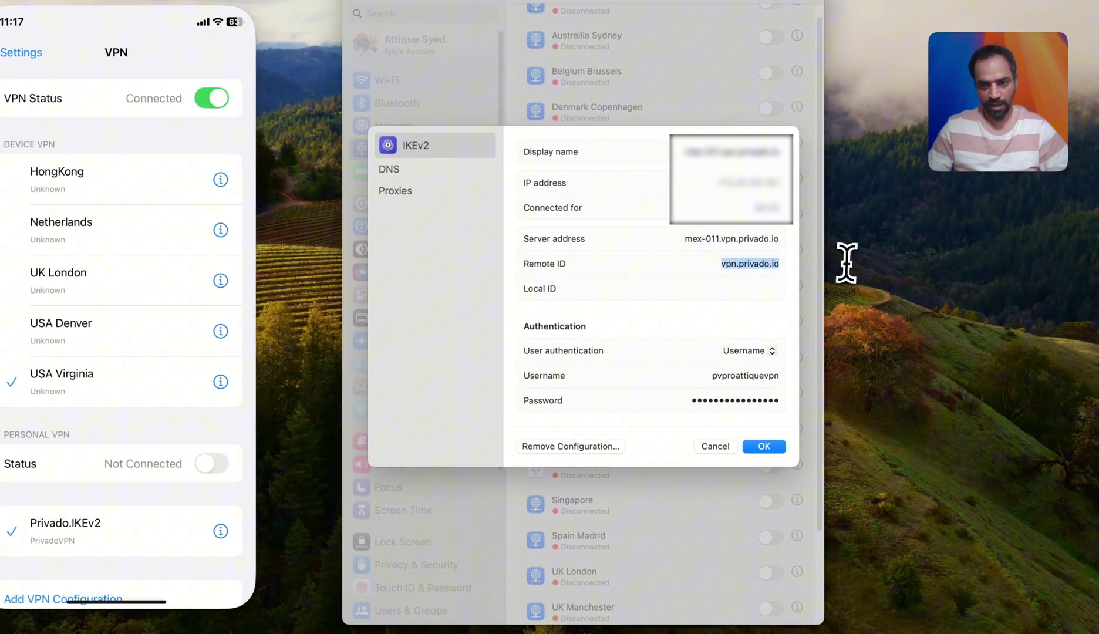
drag(712, 376, 797, 379)
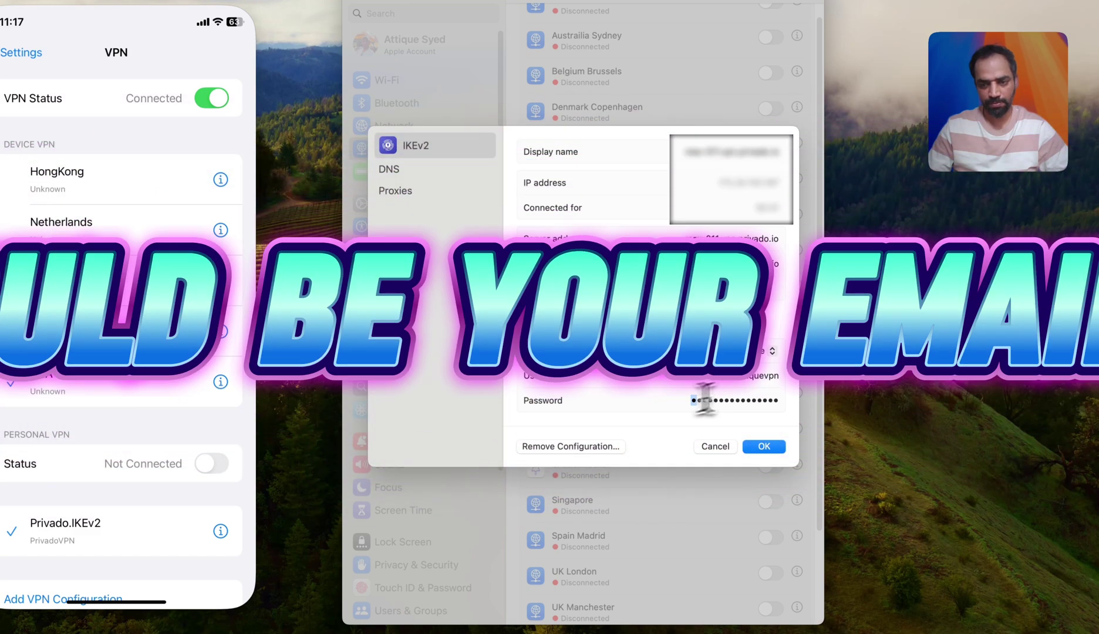
drag(693, 400, 851, 399)
drag(685, 239, 791, 239)
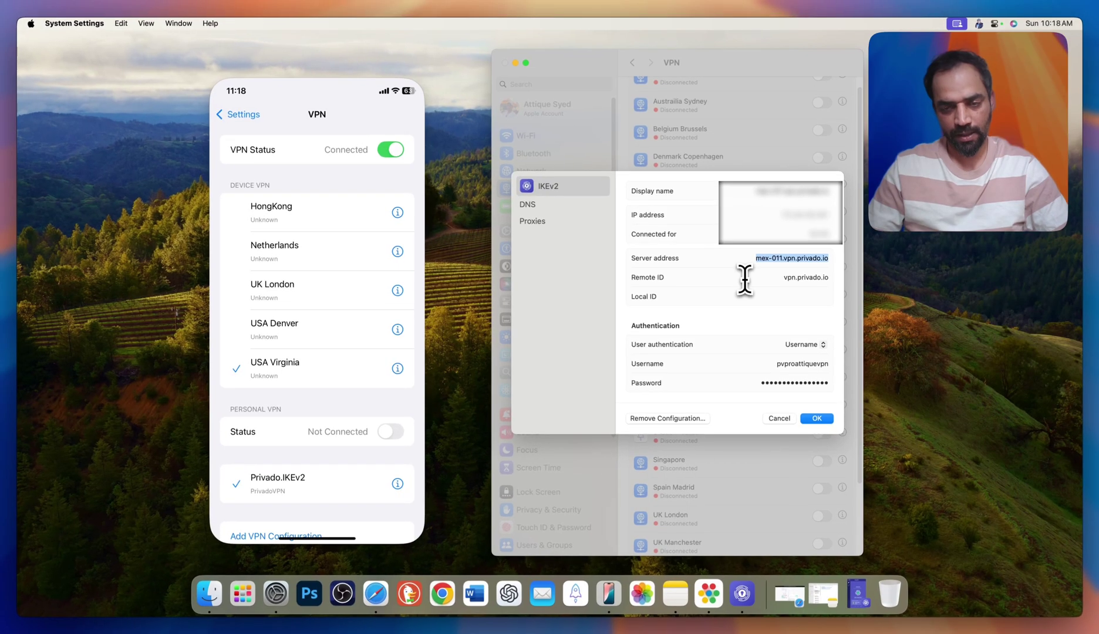
key(Escape)
scroll(745, 278, down, 3)
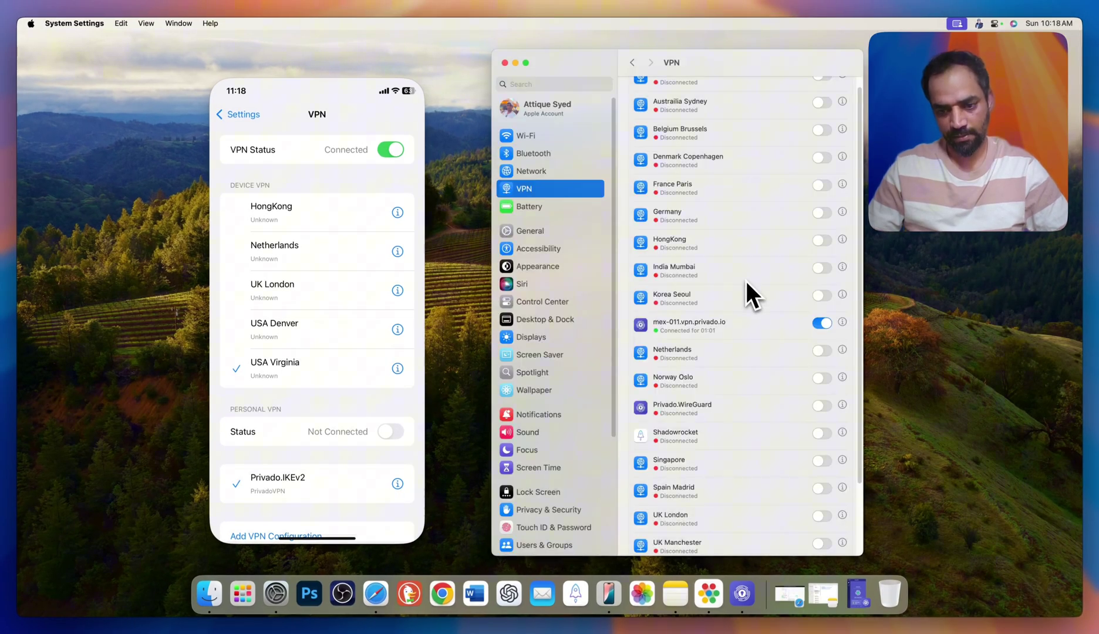
Start a new IKEv2 VPN configuration and enter Remote ID vpn.privado.io
click(775, 540)
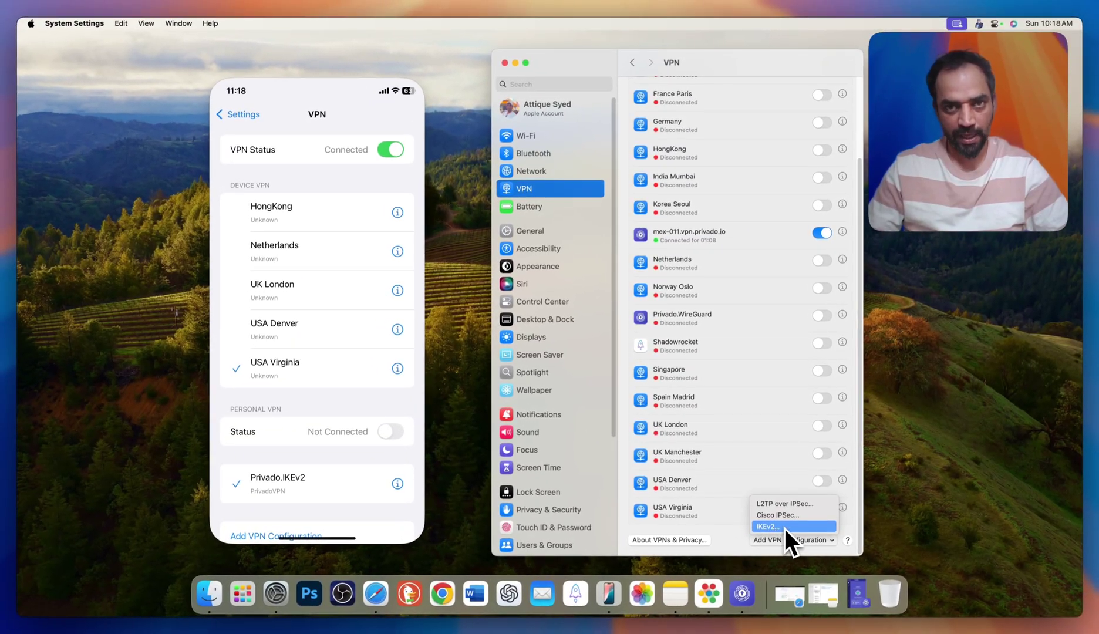
click(781, 529)
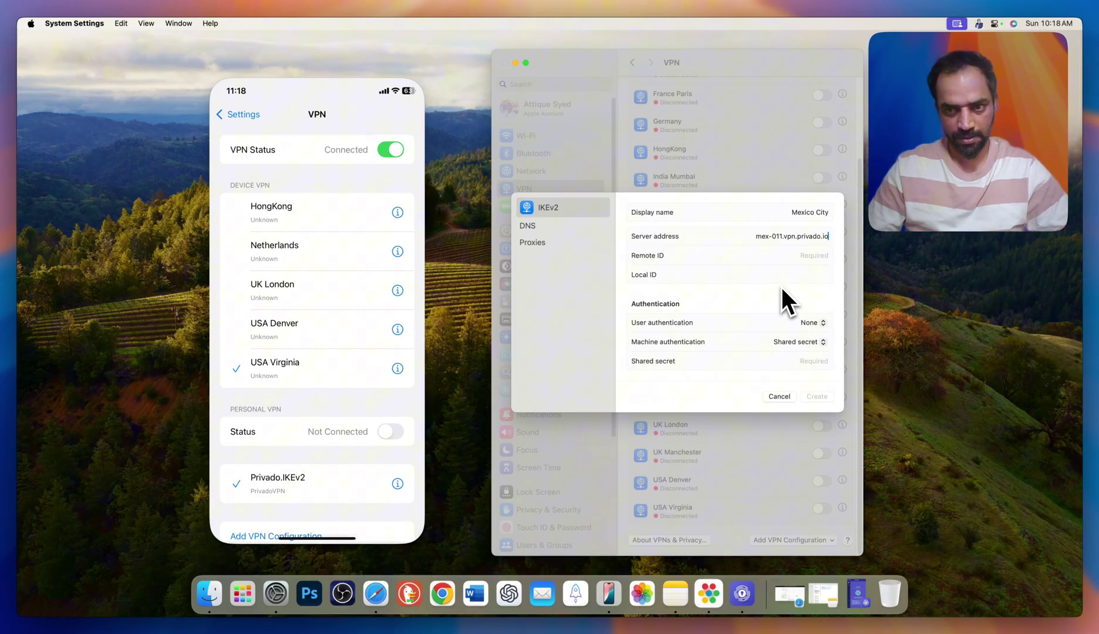
key(Tab)
text(vpn)
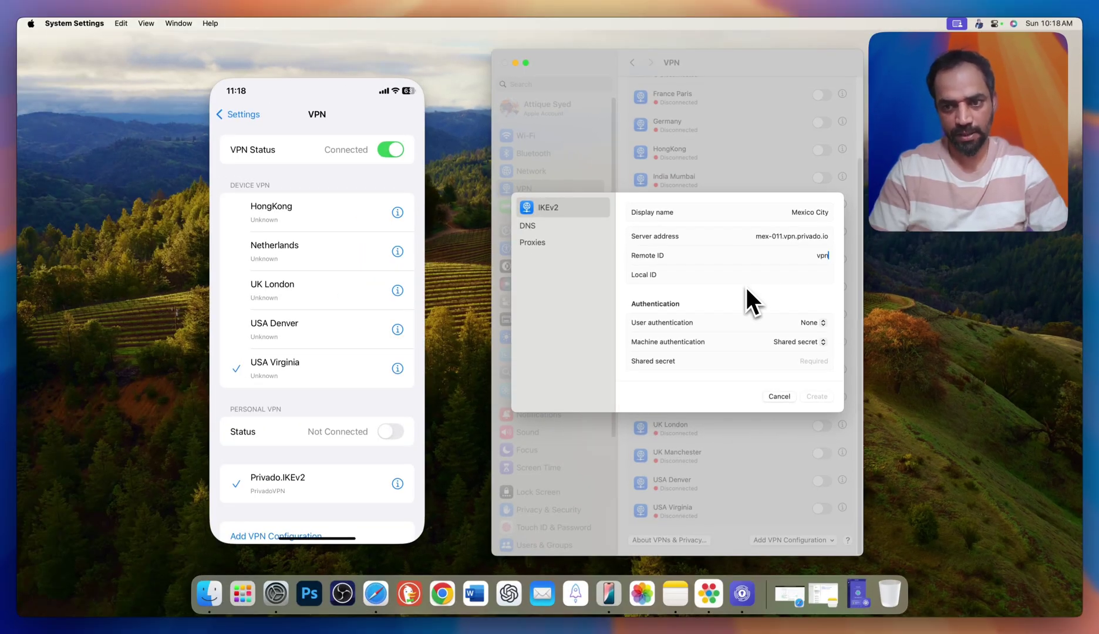
text(.privado.io)
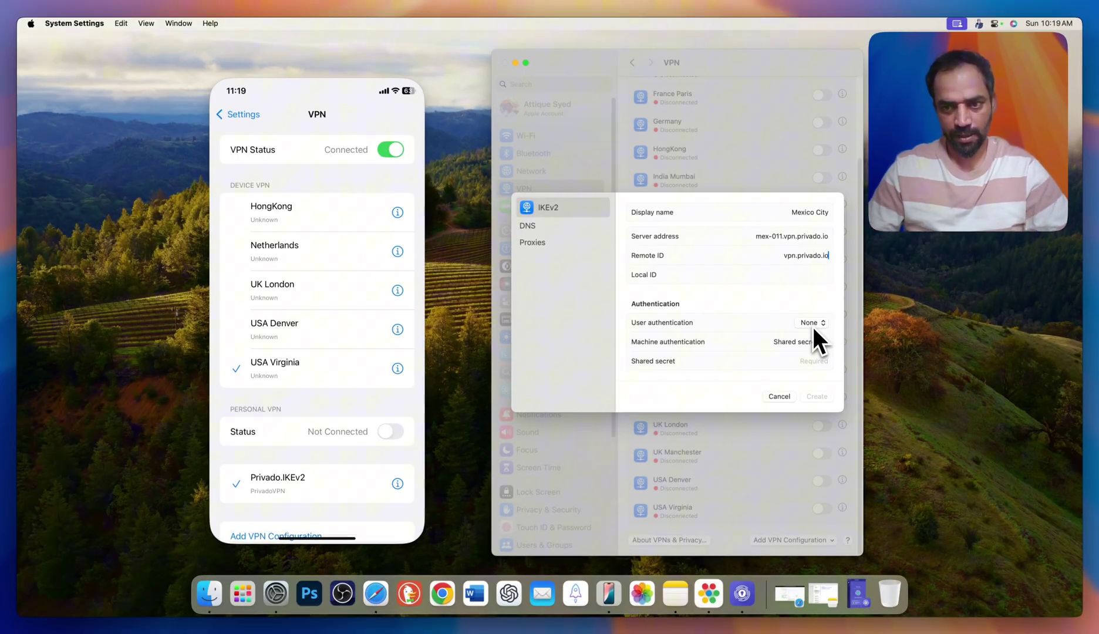
Set user authentication to Username with login pvproattiquevpn and its password
click(813, 325)
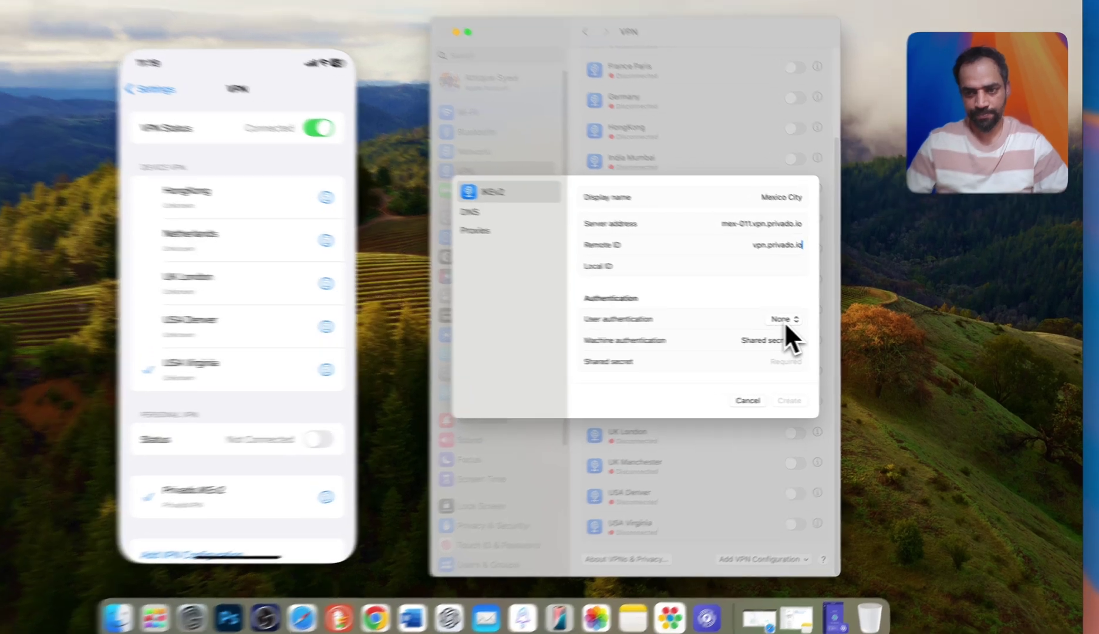
click(801, 345)
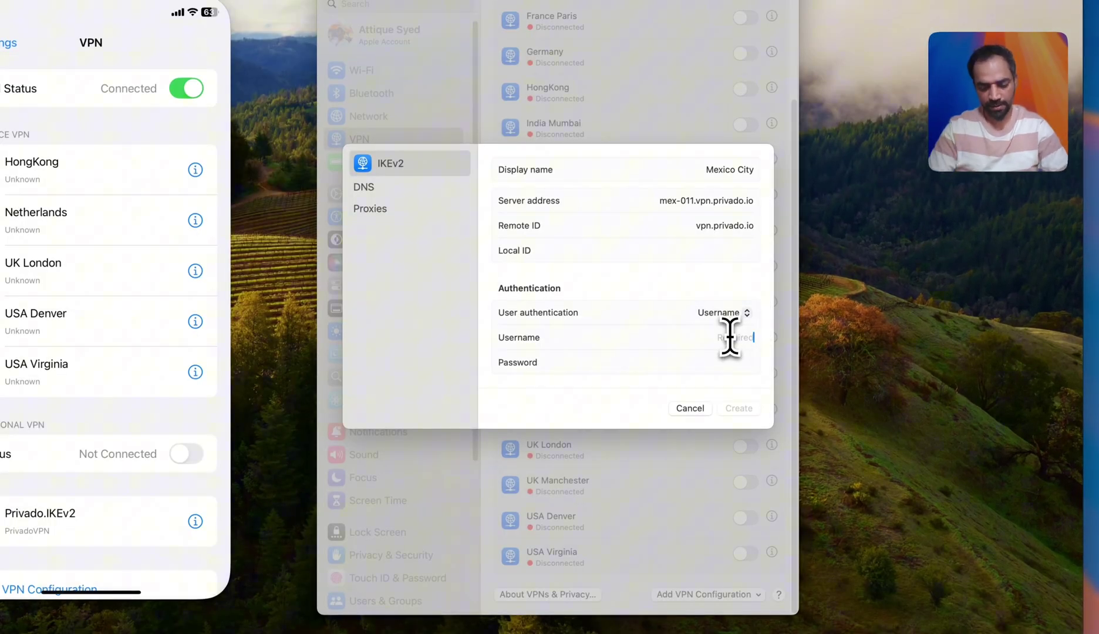
text(pvproattiquevpn)
click(727, 358)
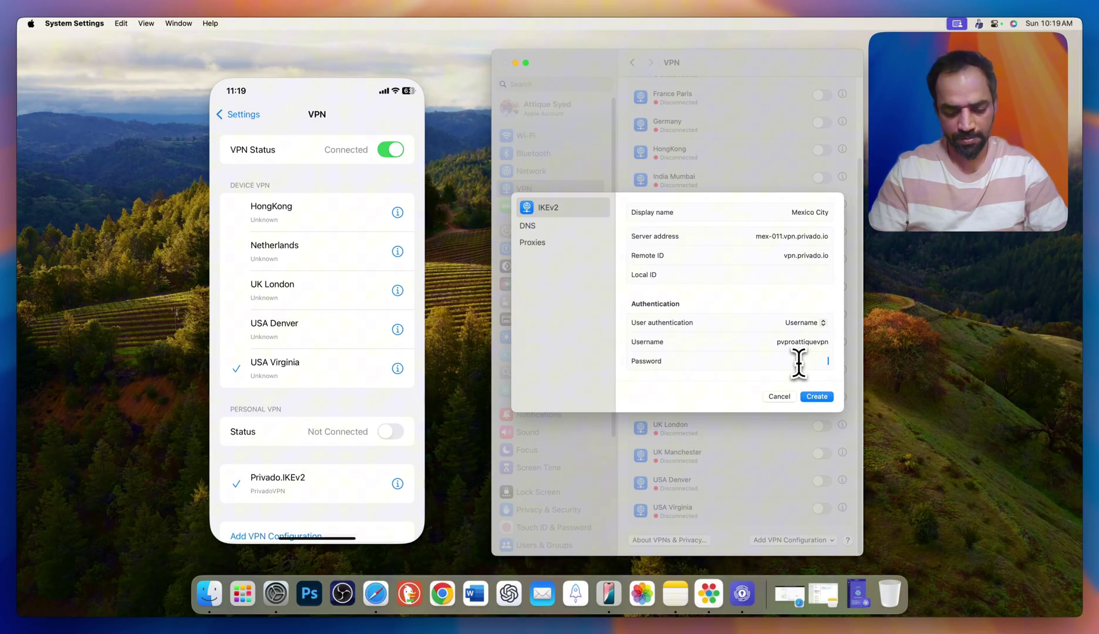
text(password)
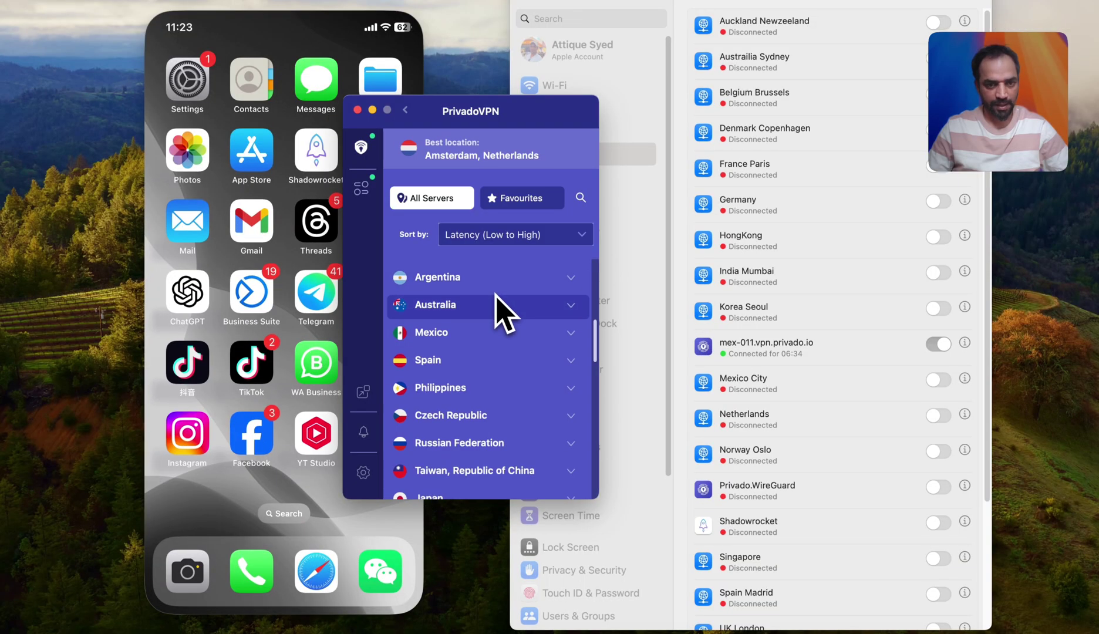
Expand USA in the server list and browse cities like San Jose, Denver and Seattle
scroll(492, 309, down, 5)
scroll(492, 308, down, 5)
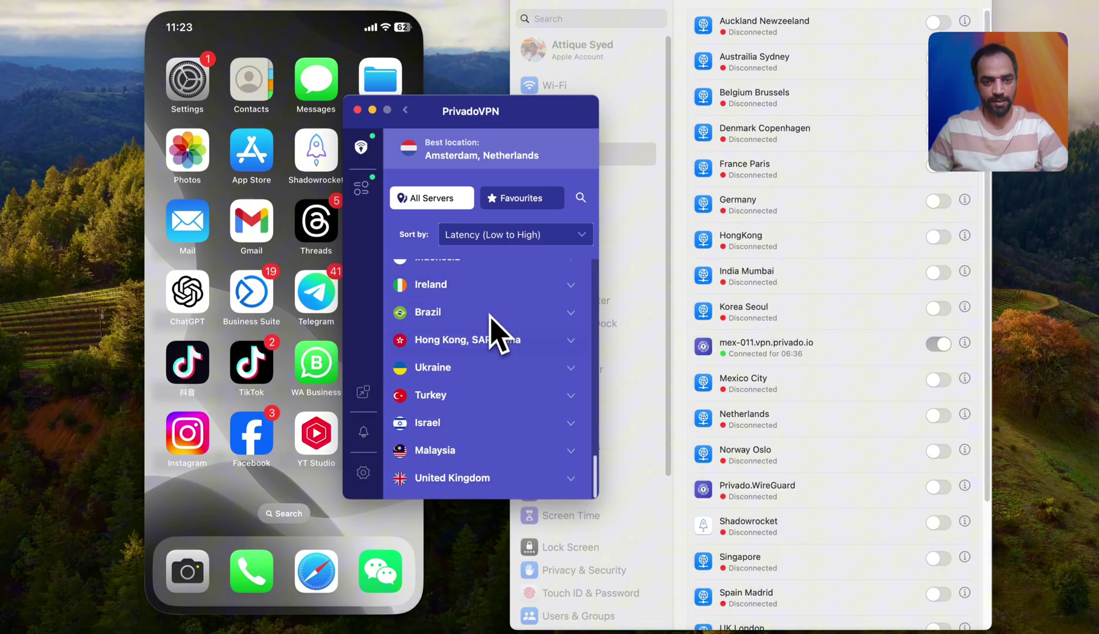
scroll(493, 314, up, 10)
click(547, 289)
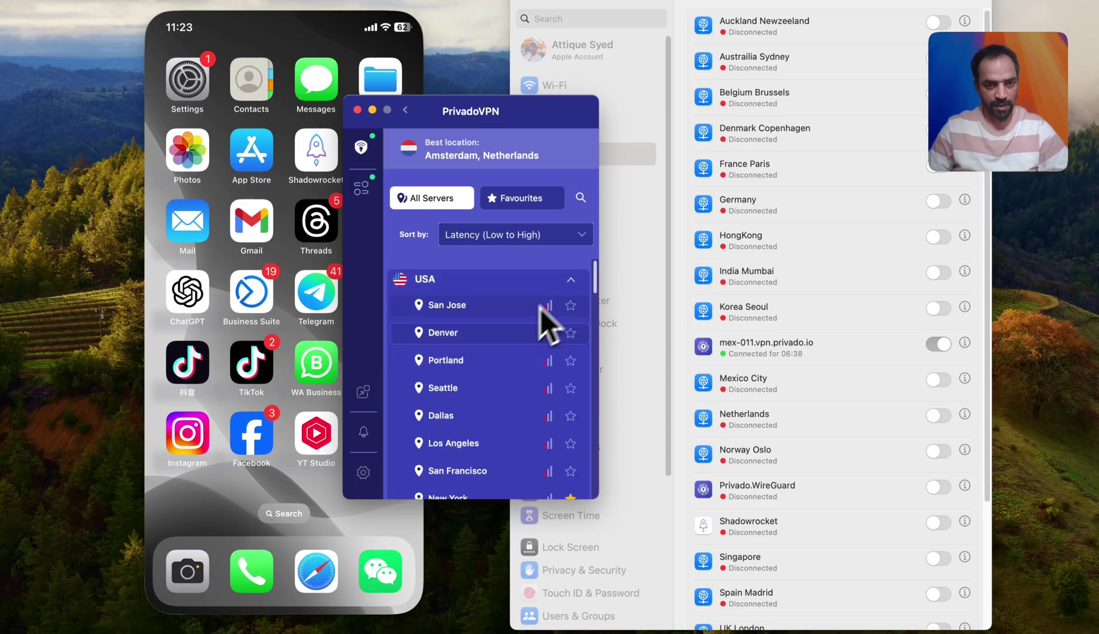
scroll(528, 329, down, 3)
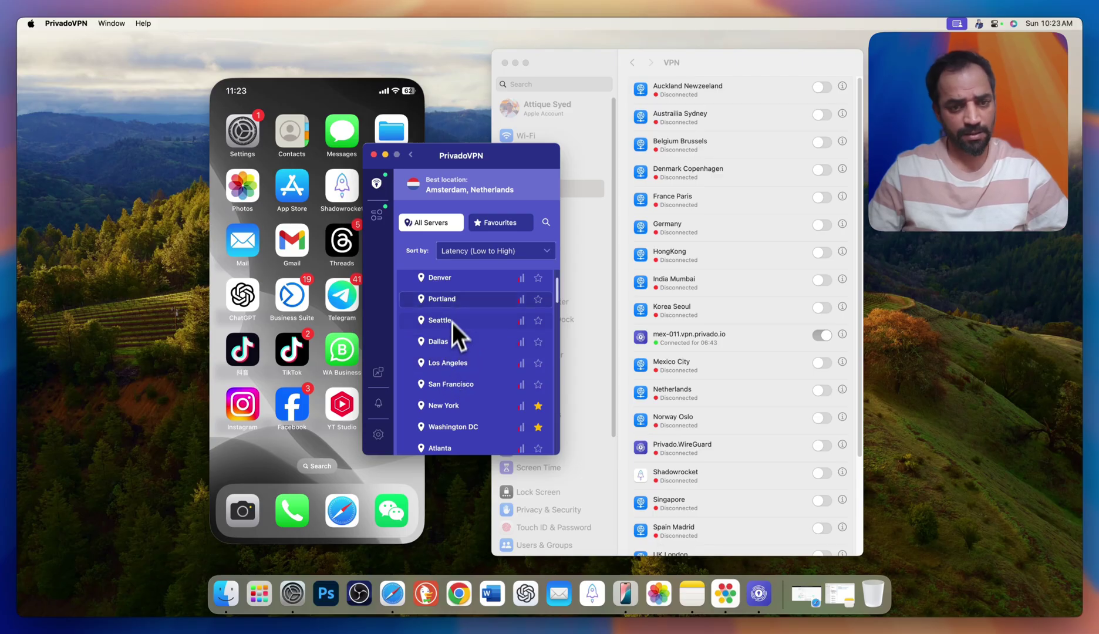
scroll(446, 314, up, 2)
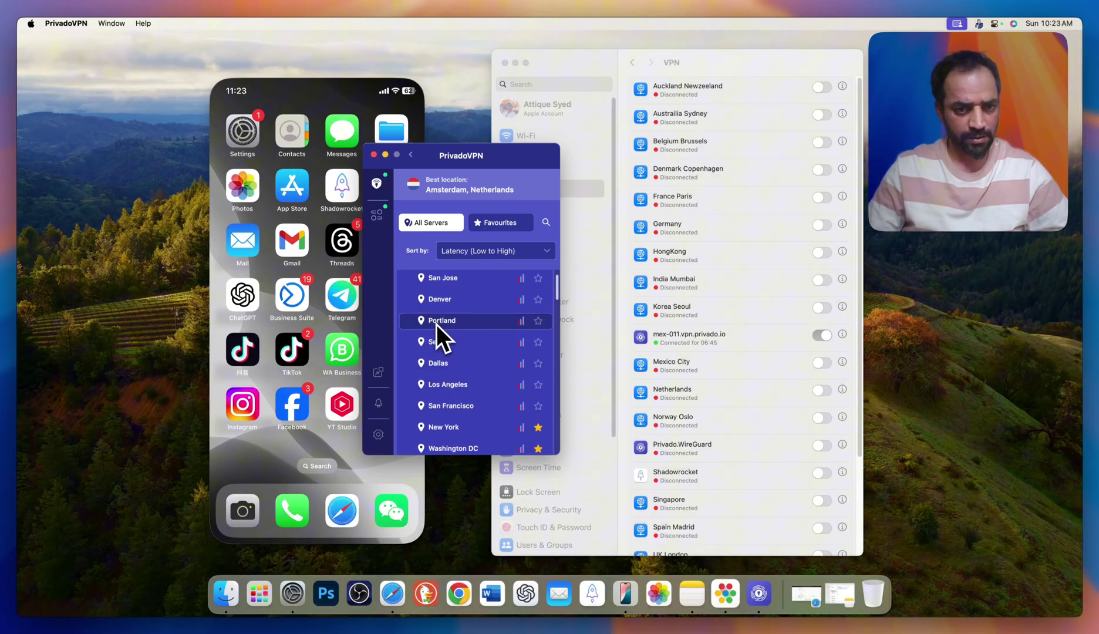
scroll(453, 352, down, 5)
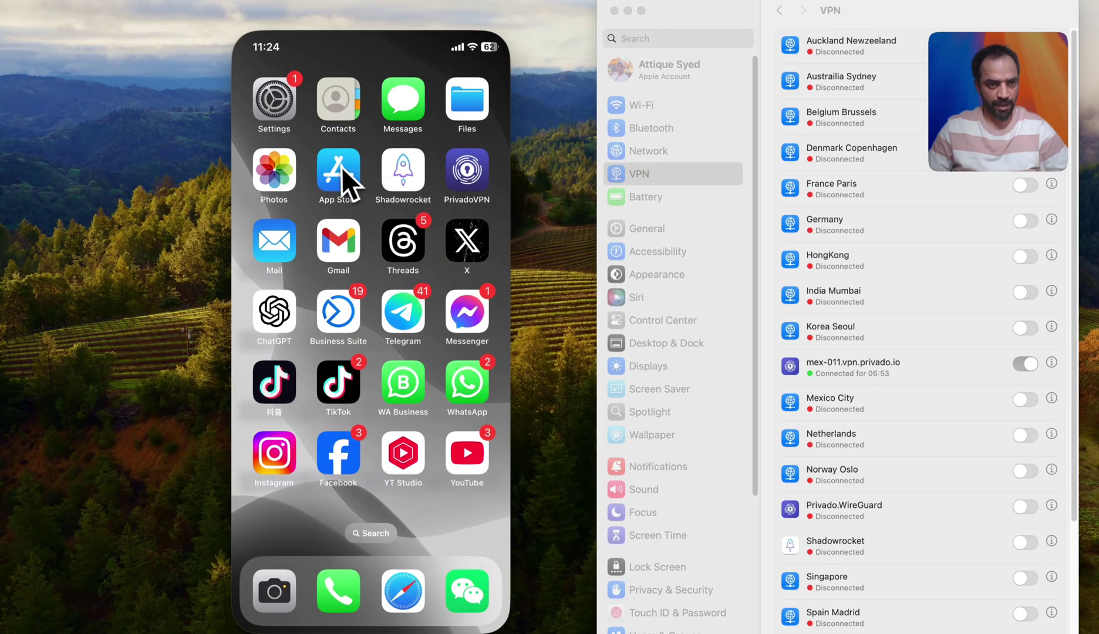
Launch PrivadoVPN on the iPhone and check its VPN Protocols setting
click(343, 169)
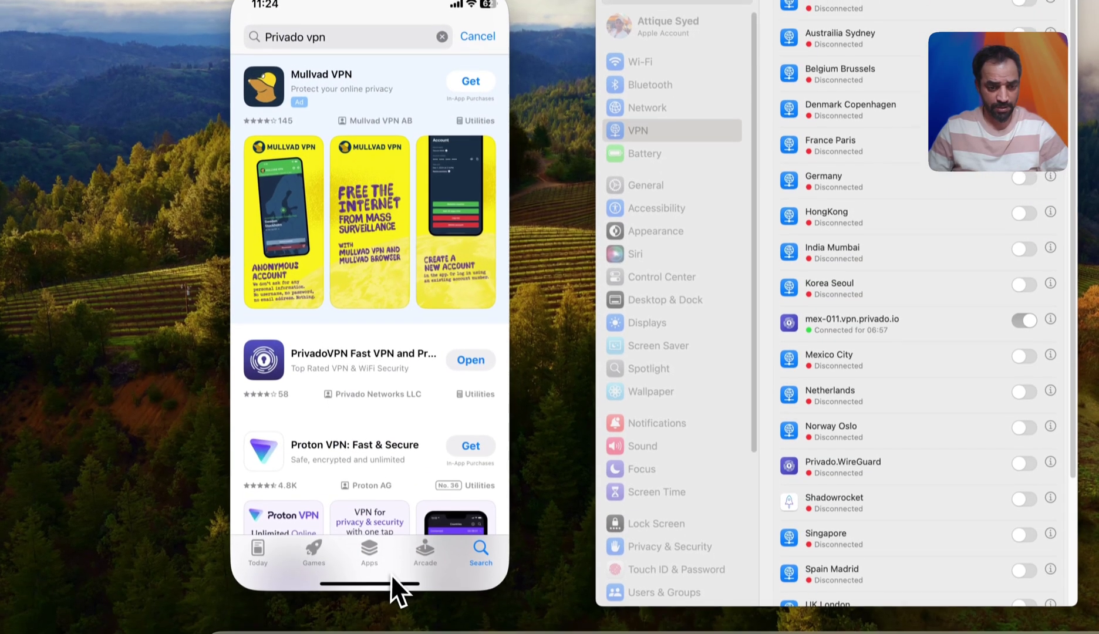
click(384, 626)
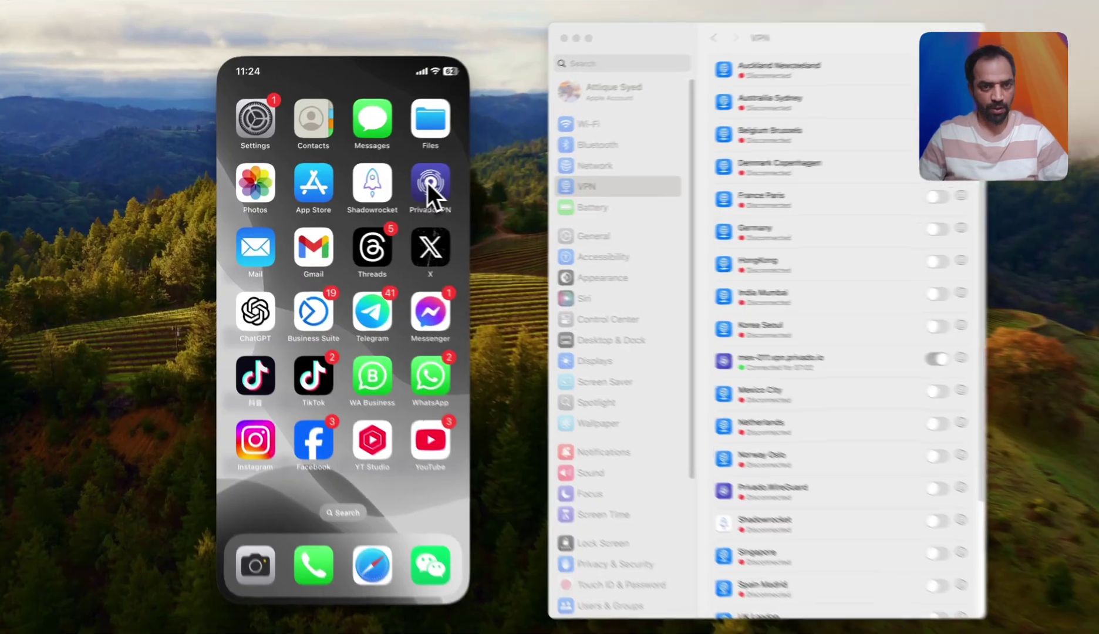
click(427, 183)
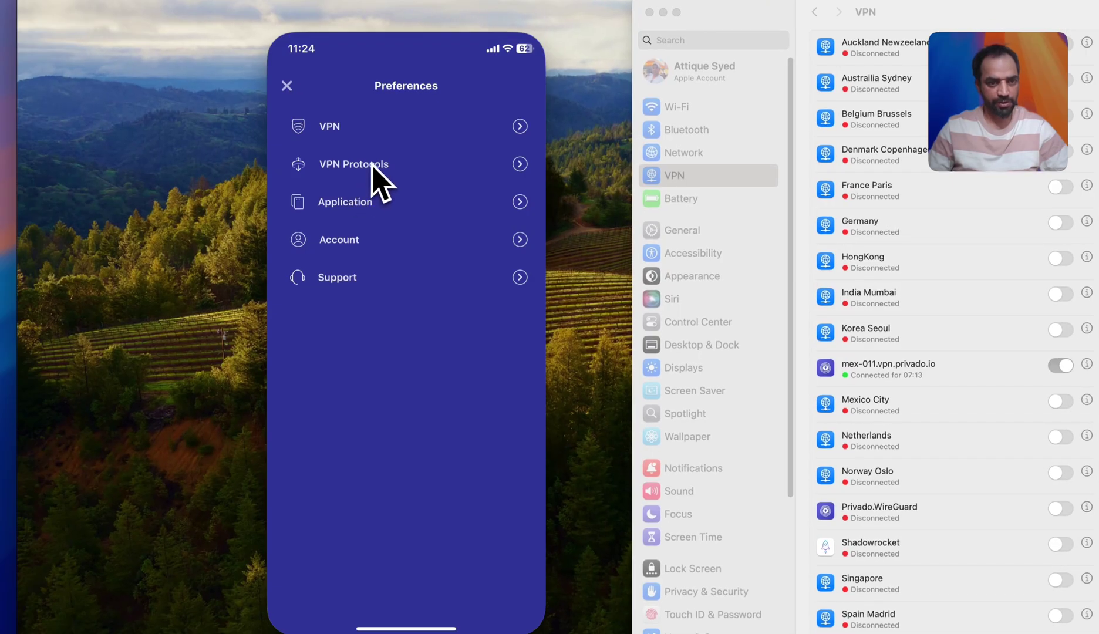
click(373, 164)
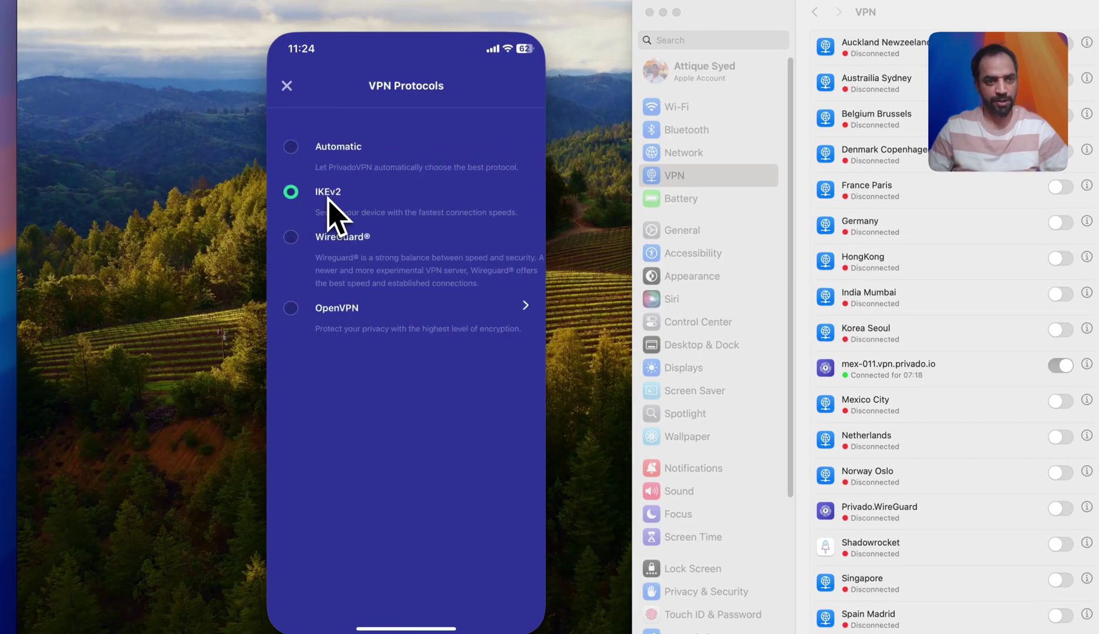
click(312, 171)
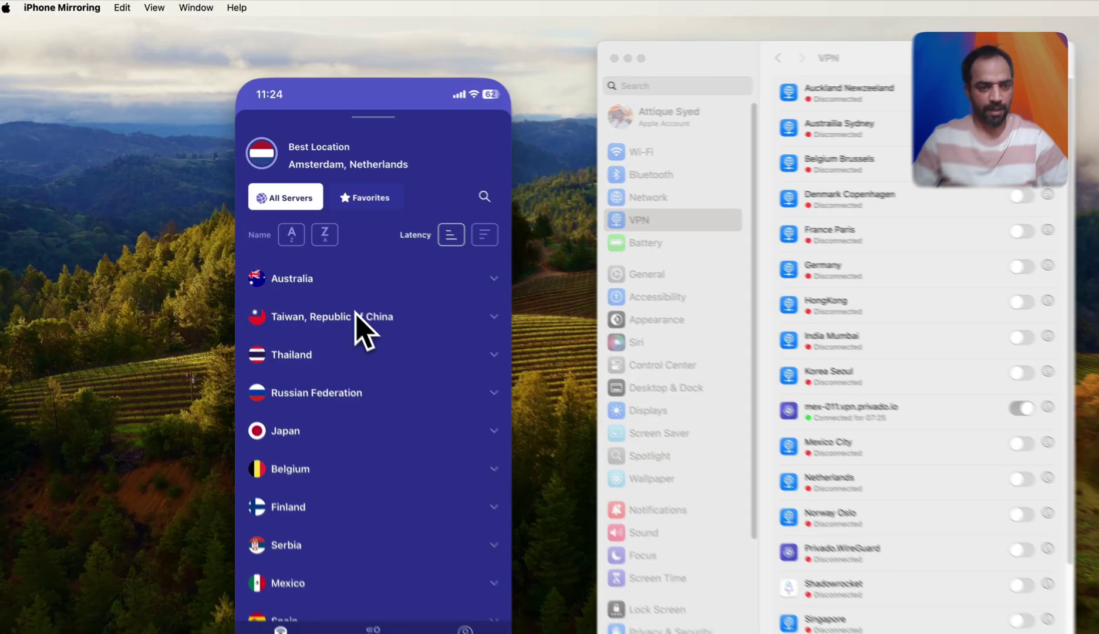
Scroll the iPhone server list and connect to the Mexico location
scroll(311, 334, down, 1)
scroll(311, 324, down, 2)
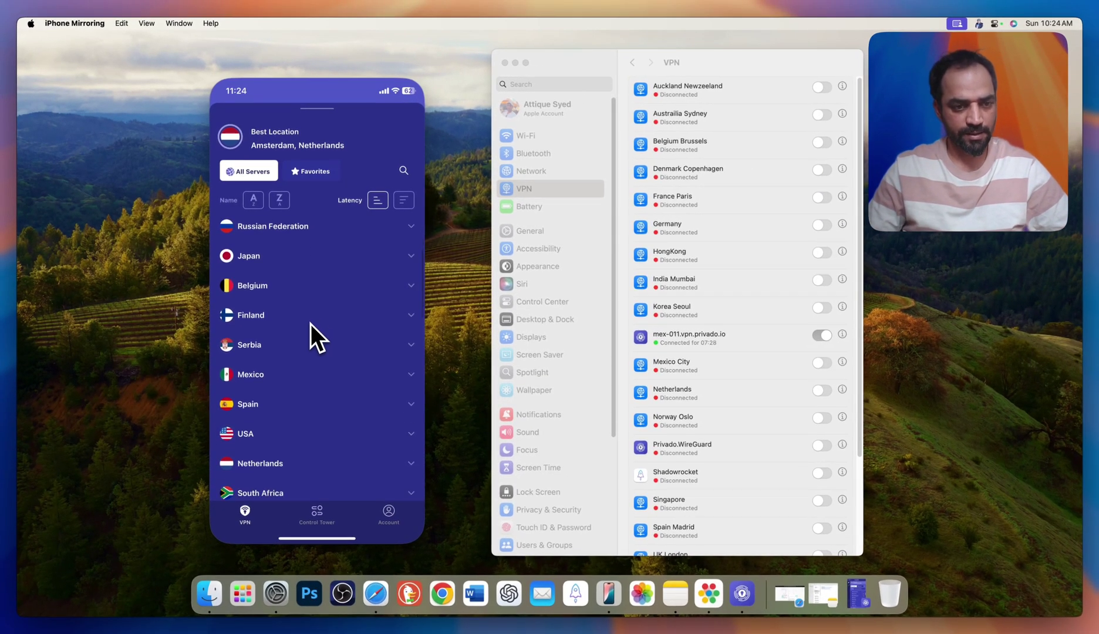
scroll(310, 324, down, 3)
scroll(310, 327, down, 1)
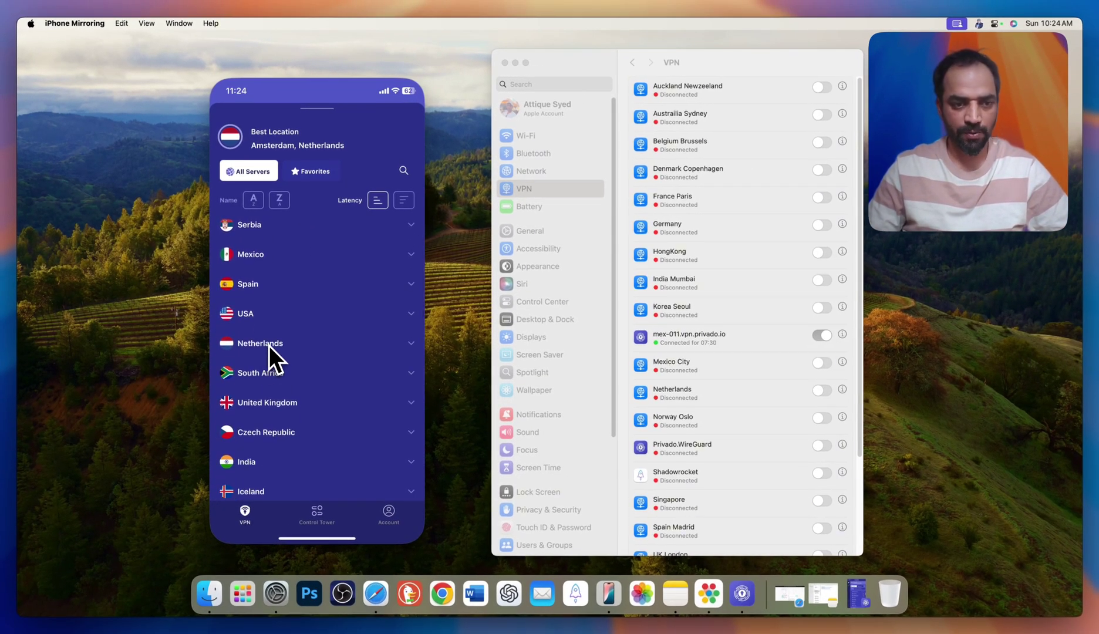
scroll(241, 329, up, 3)
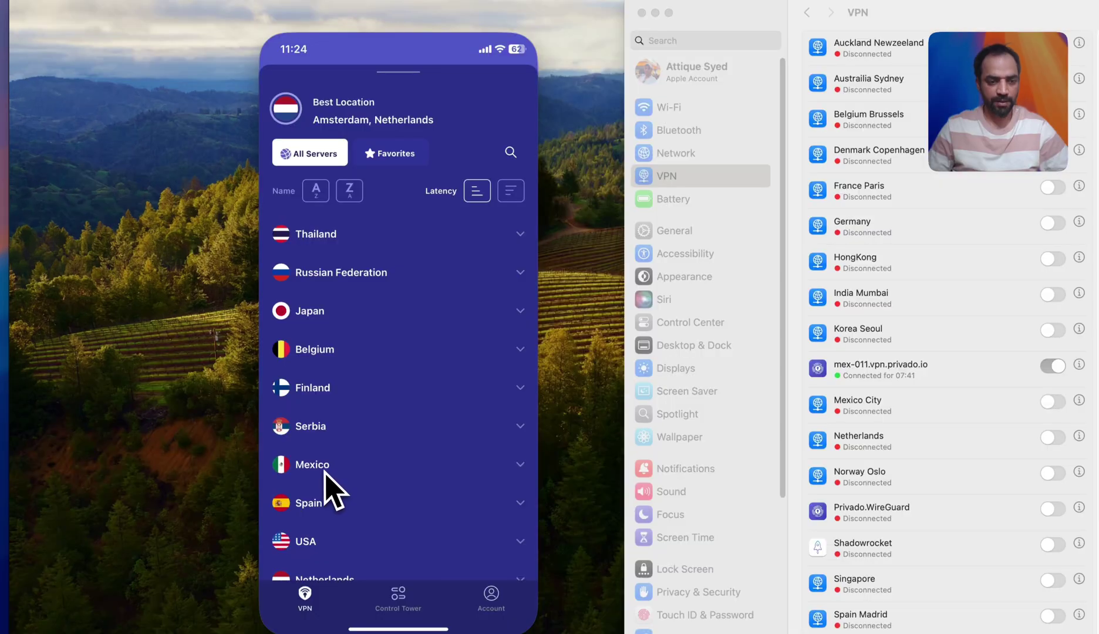
click(320, 469)
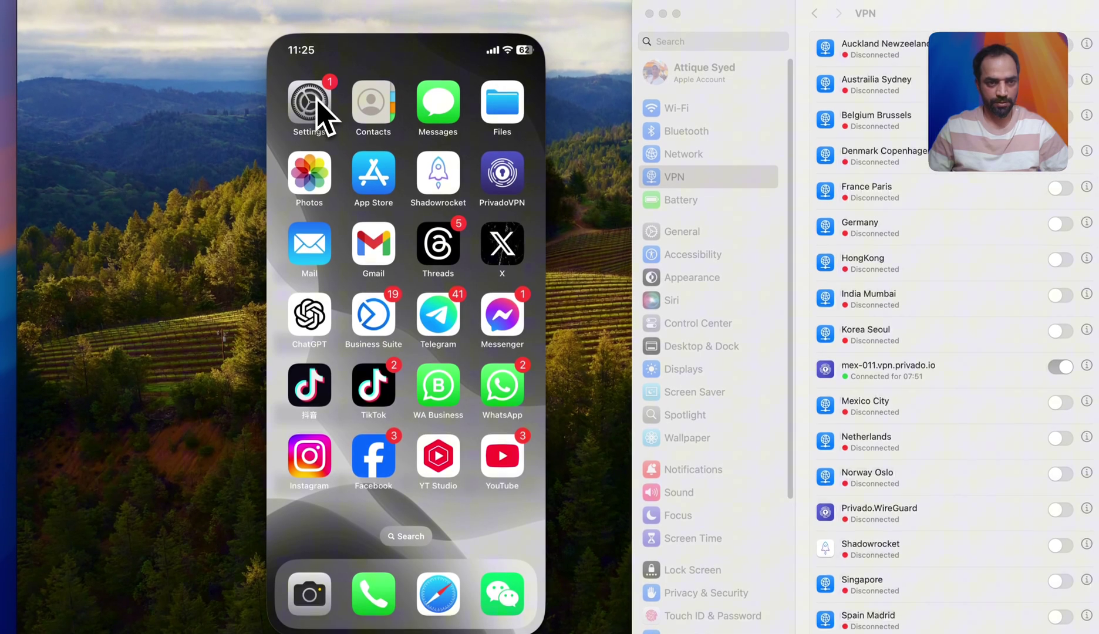
click(311, 97)
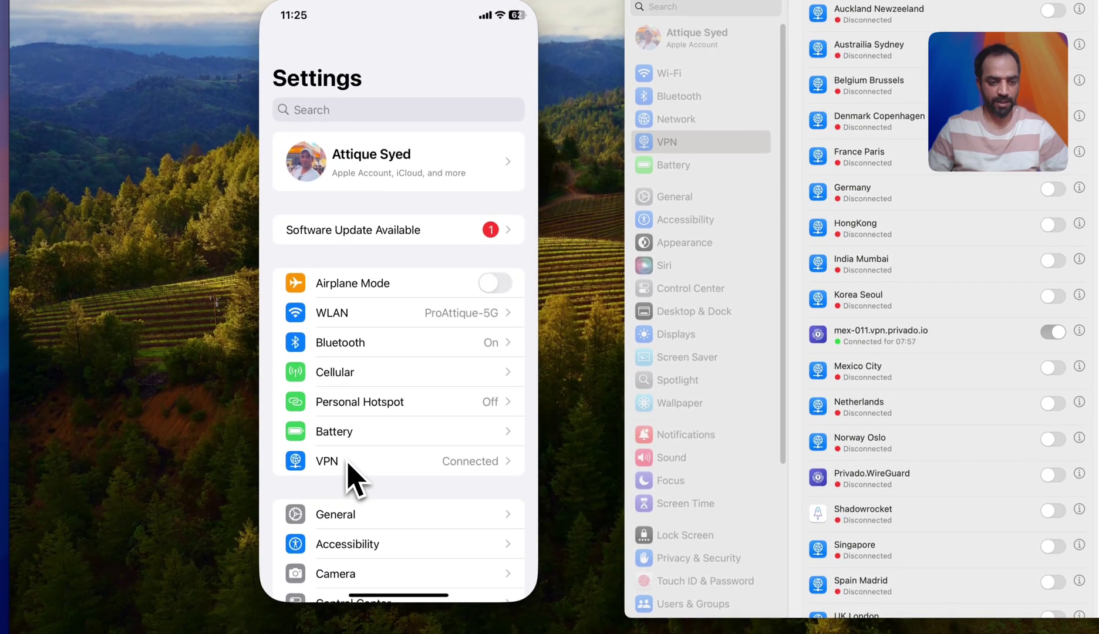
click(347, 462)
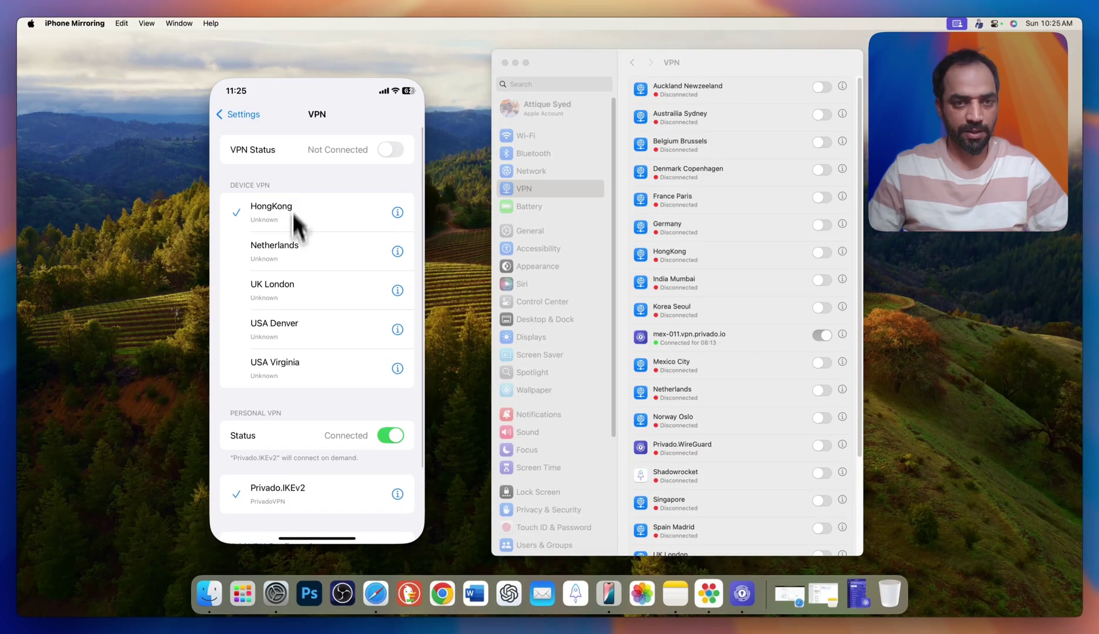
scroll(340, 387, down, 2)
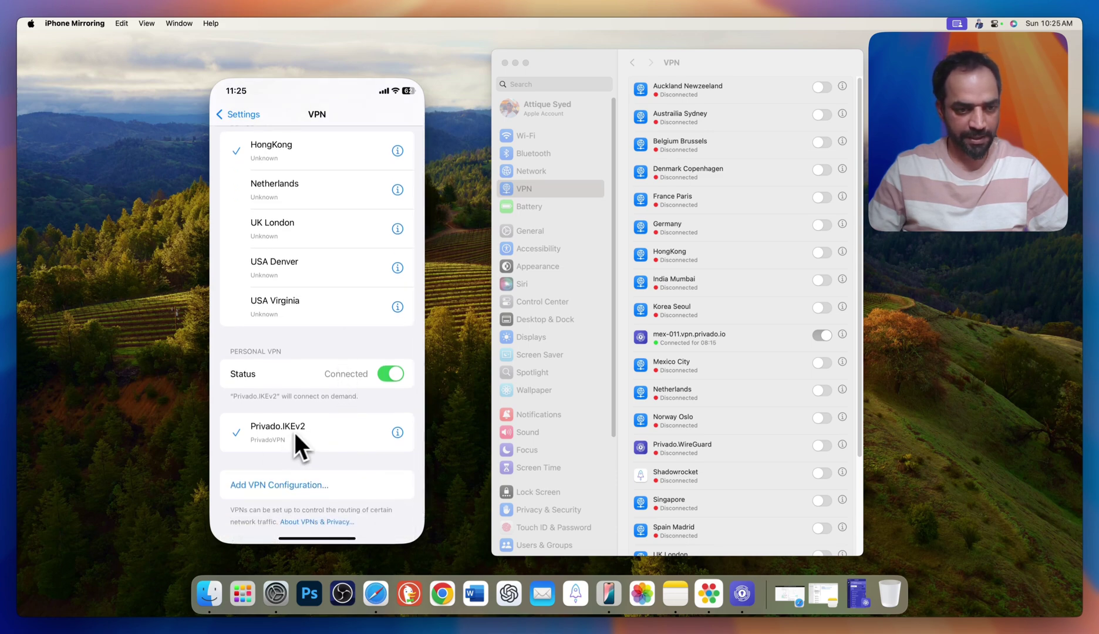
click(399, 433)
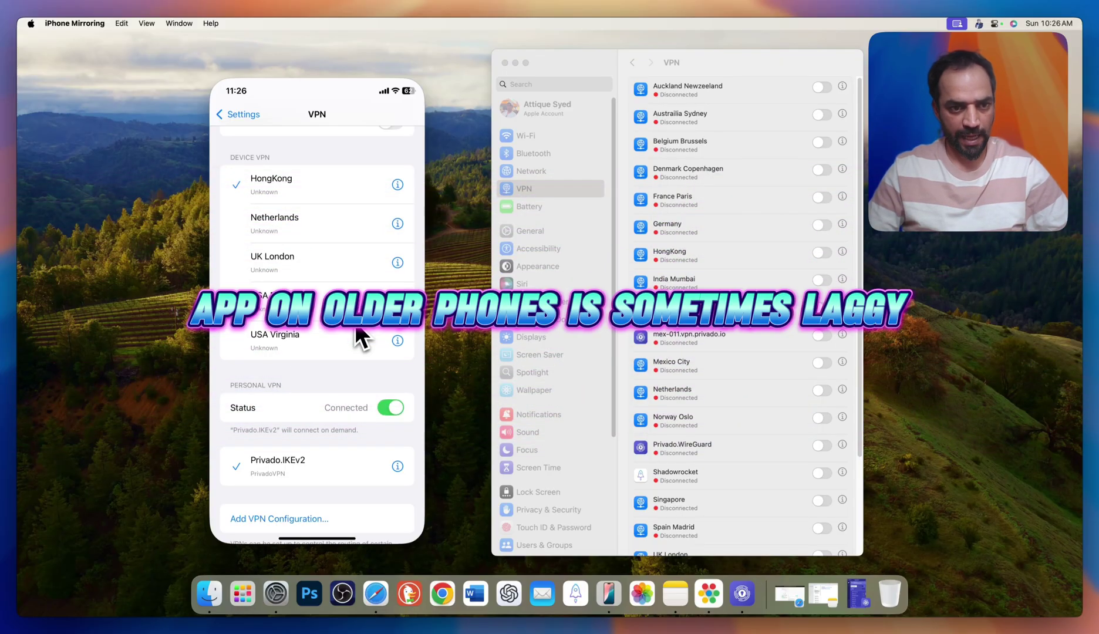
scroll(303, 217, up, 2)
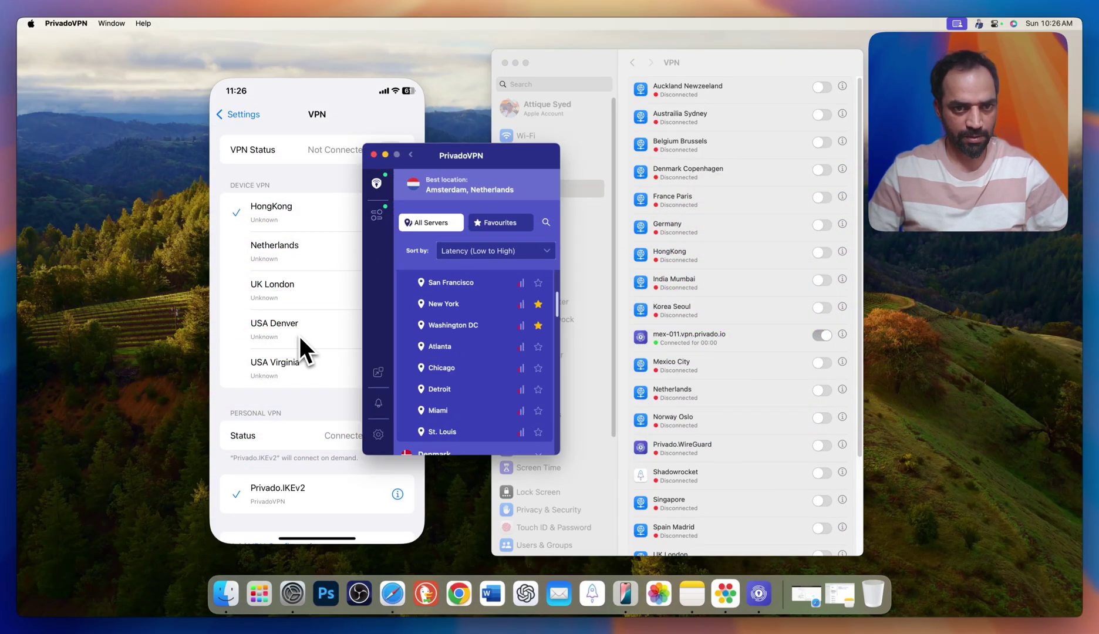
Name the iPhone VPN configuration Mexico City, keep type IKEv2, and enter remote ID privado.io
scroll(287, 381, down, 2)
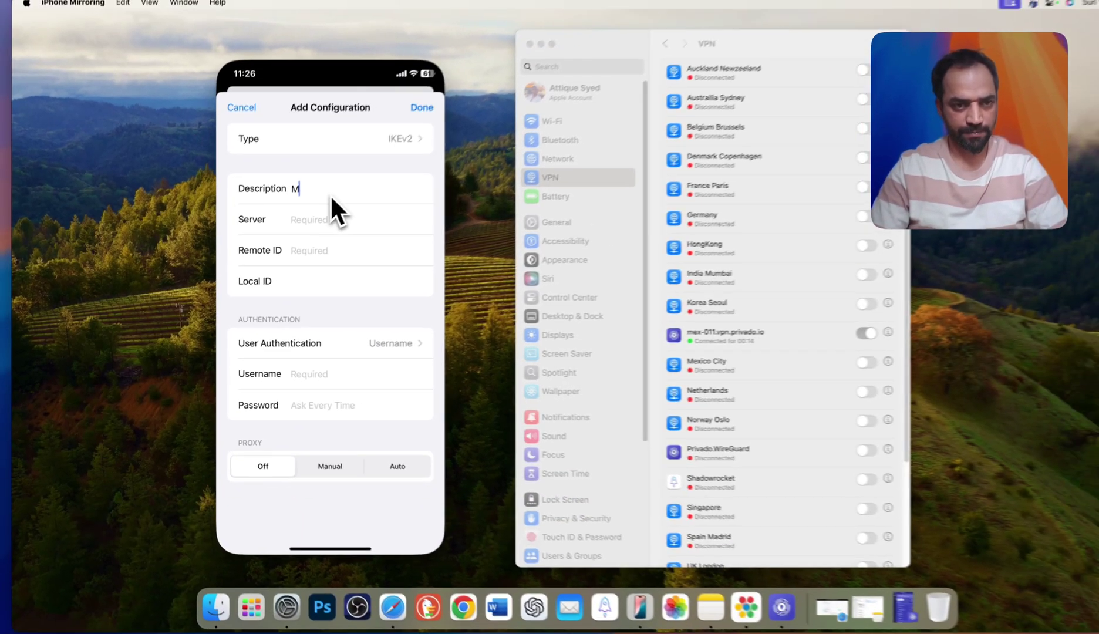
text(Mexico City)
click(470, 162)
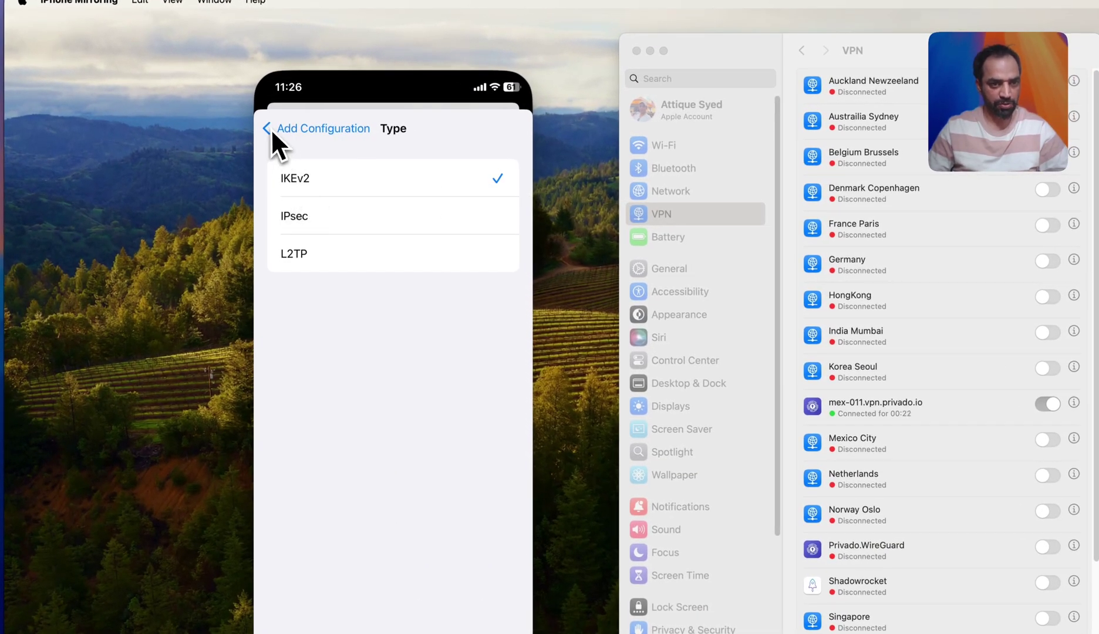
click(271, 128)
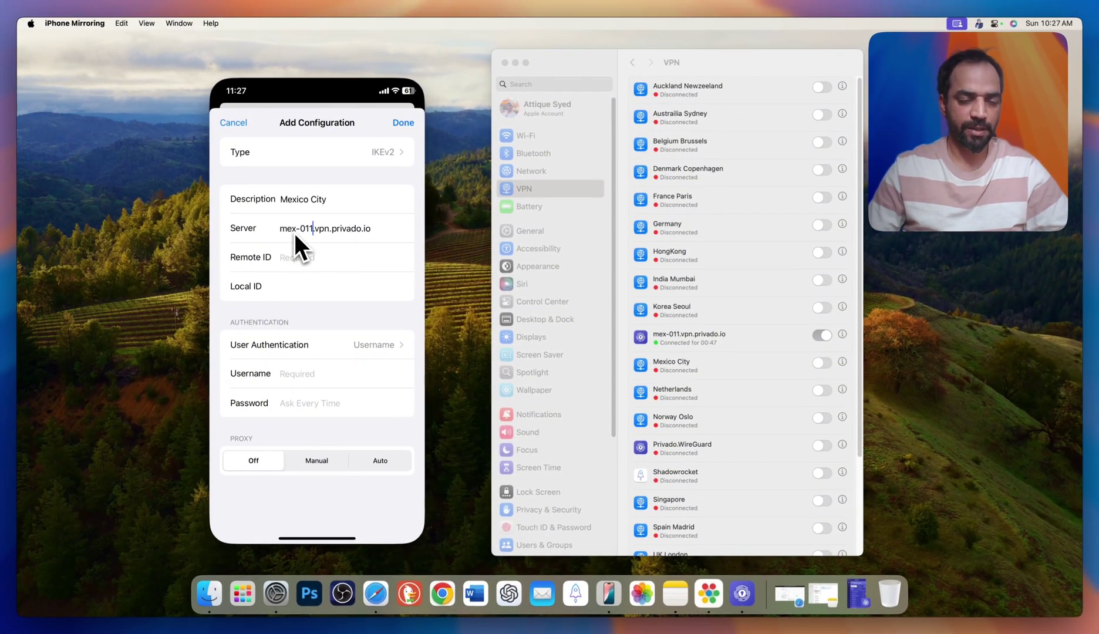
click(299, 257)
text(vpn.)
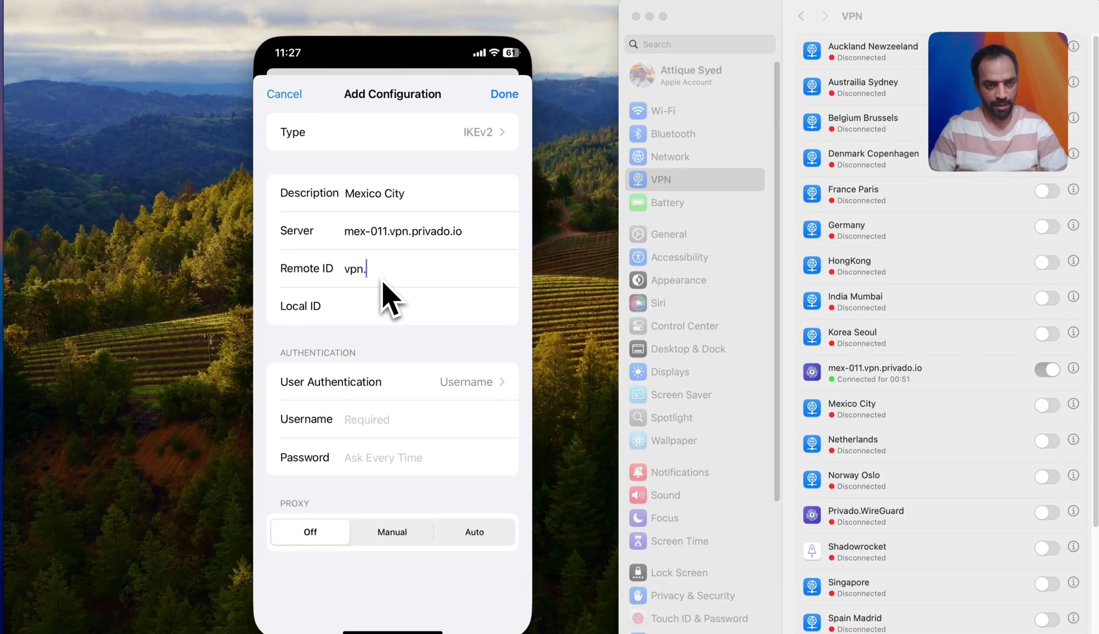
text(privado.io)
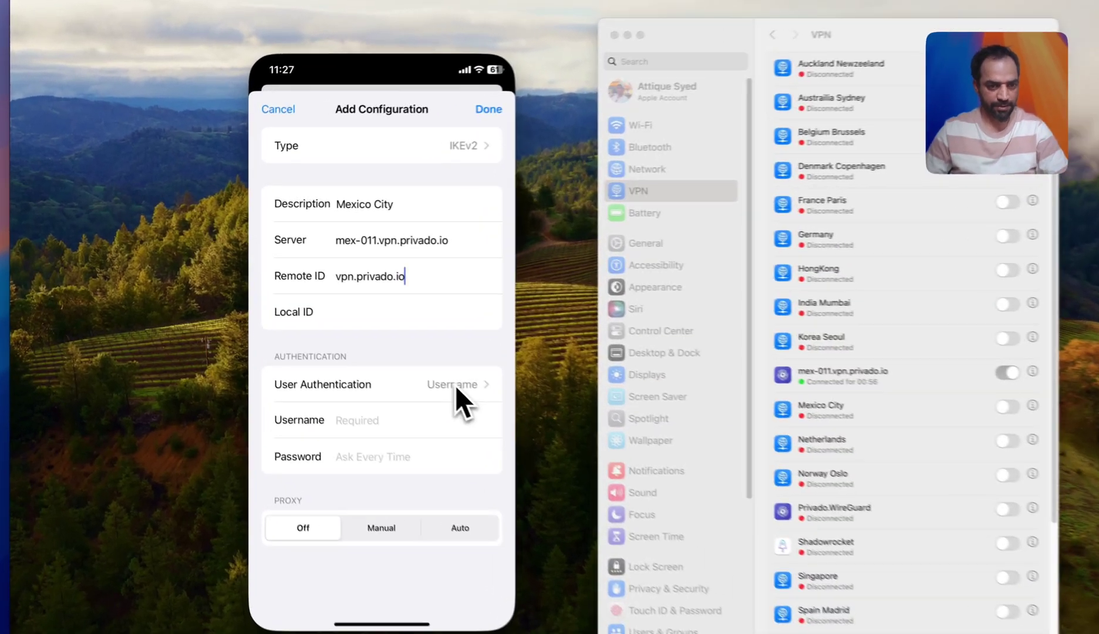
click(376, 342)
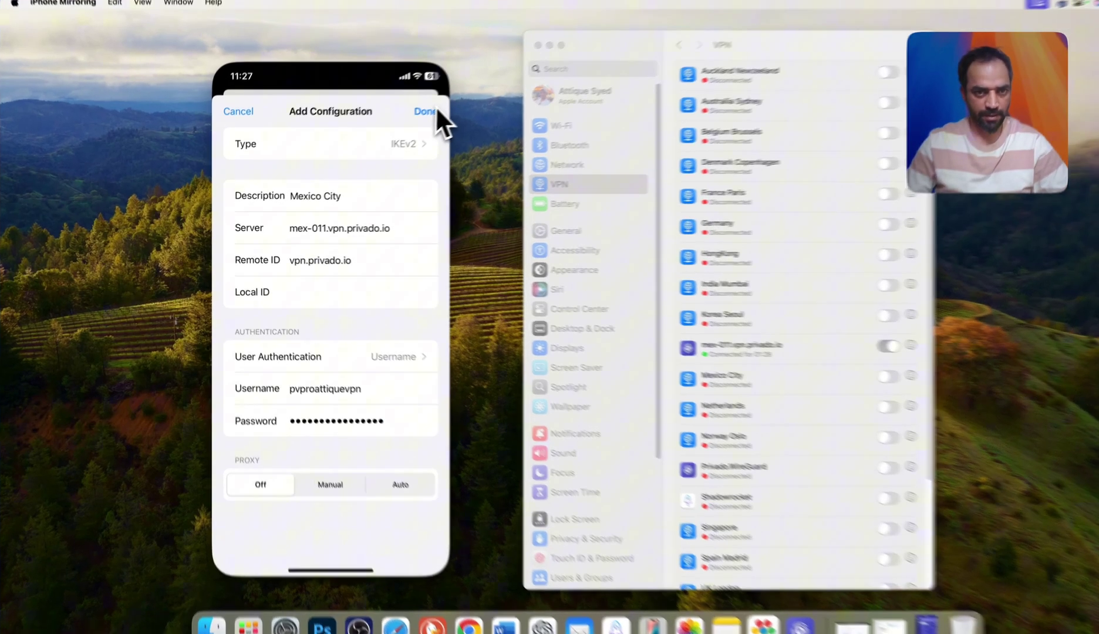
Save the Mexico City configuration, then disconnect PrivadoVPN and swipe the app closed
click(403, 122)
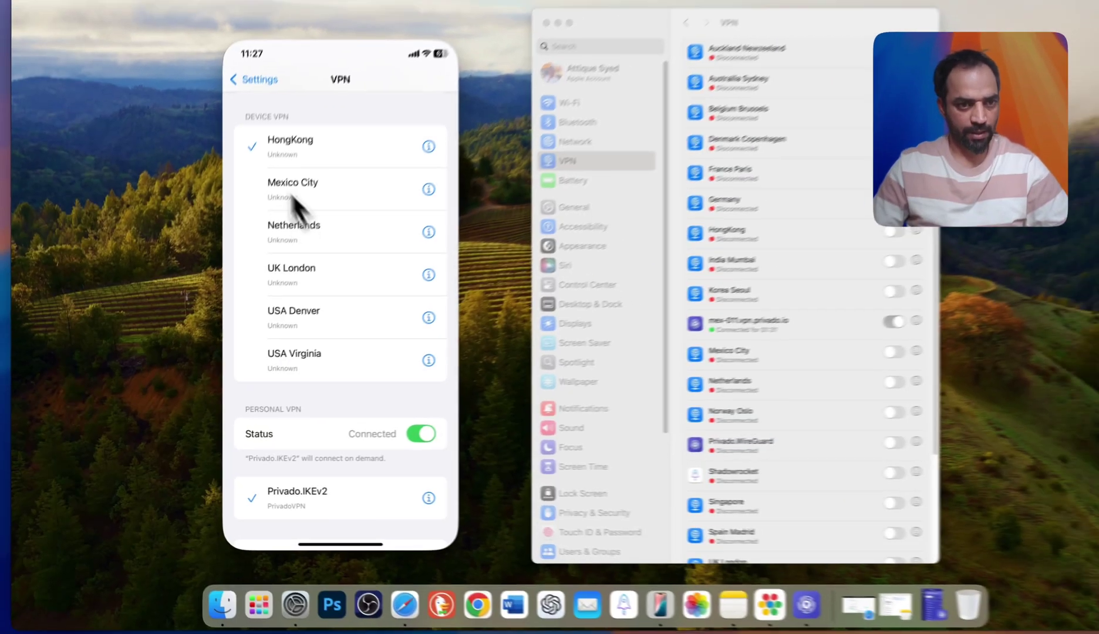
scroll(267, 226, down, 2)
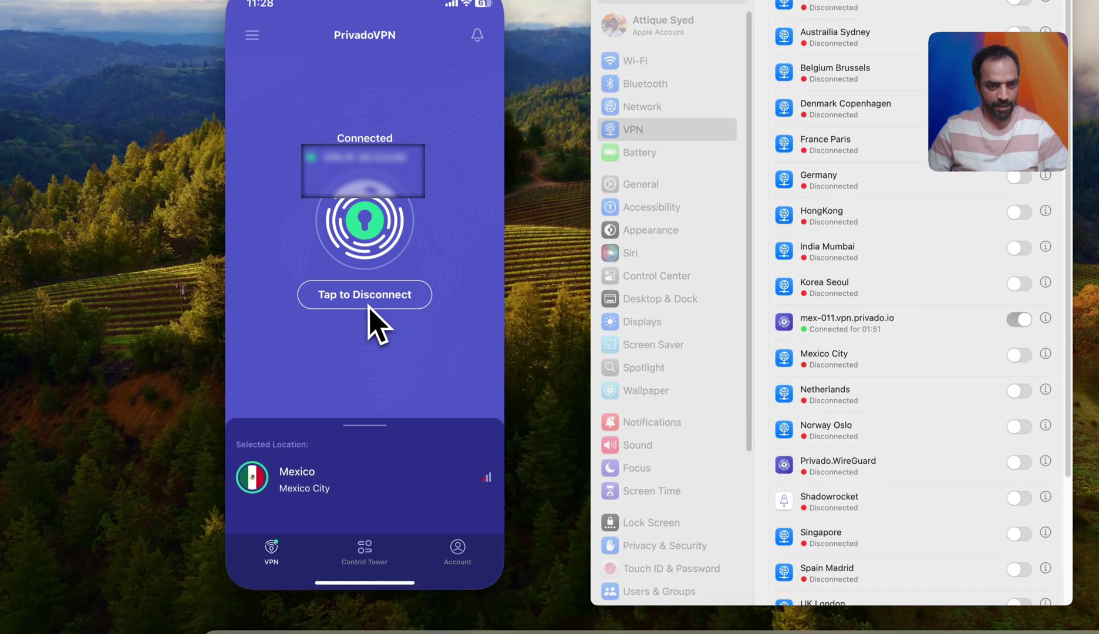
click(368, 303)
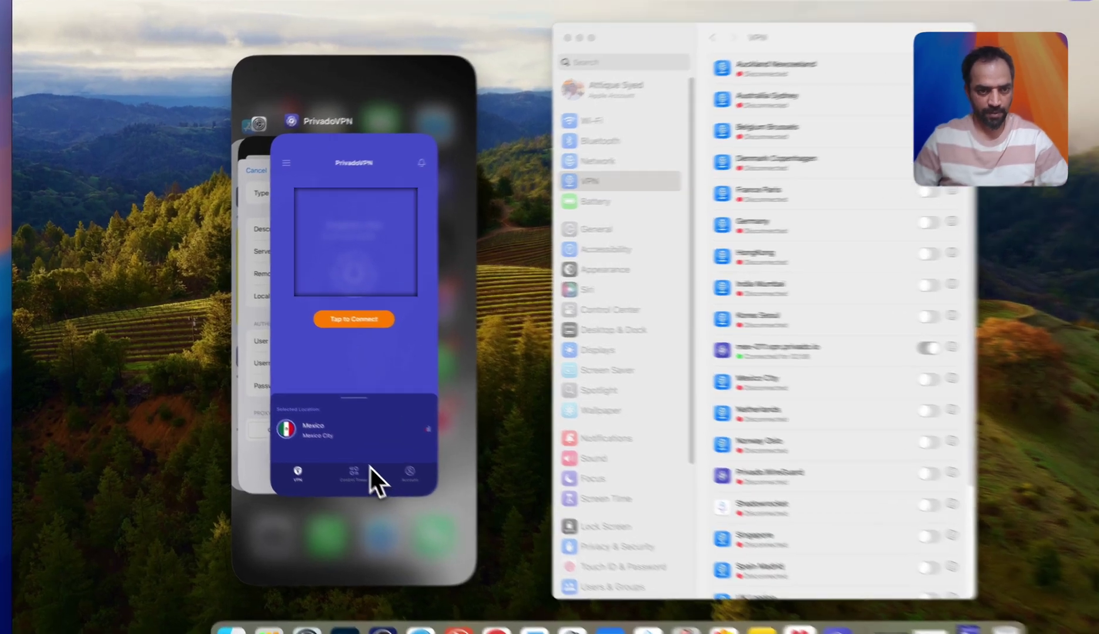
drag(370, 467, 370, 176)
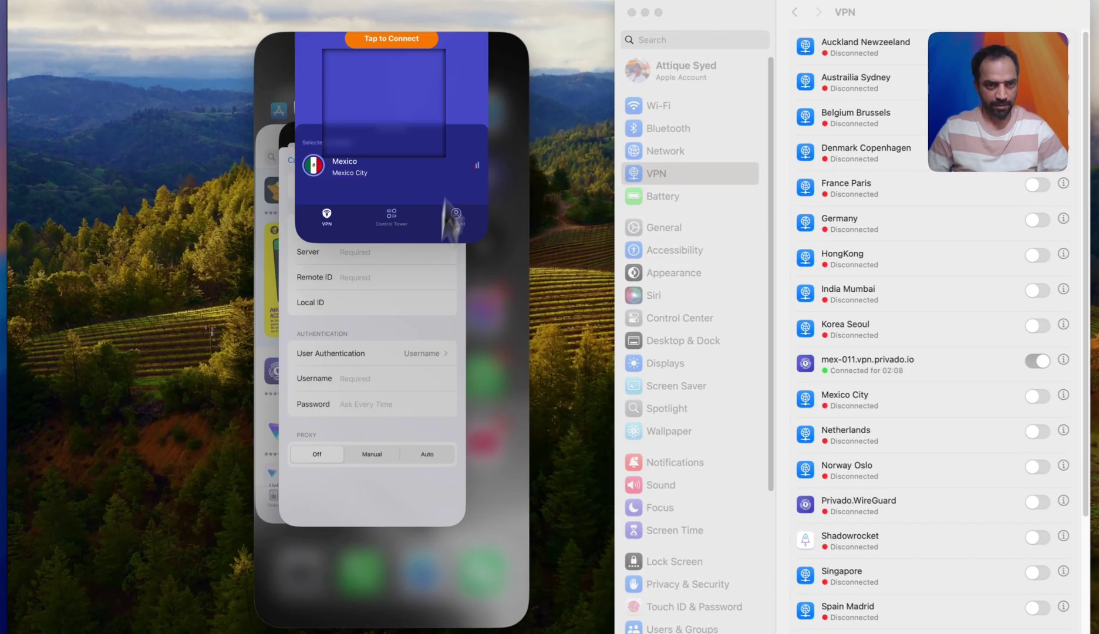
Choose Mexico City (Privado.IKEv2) as the device VPN and switch VPN Status on
click(455, 251)
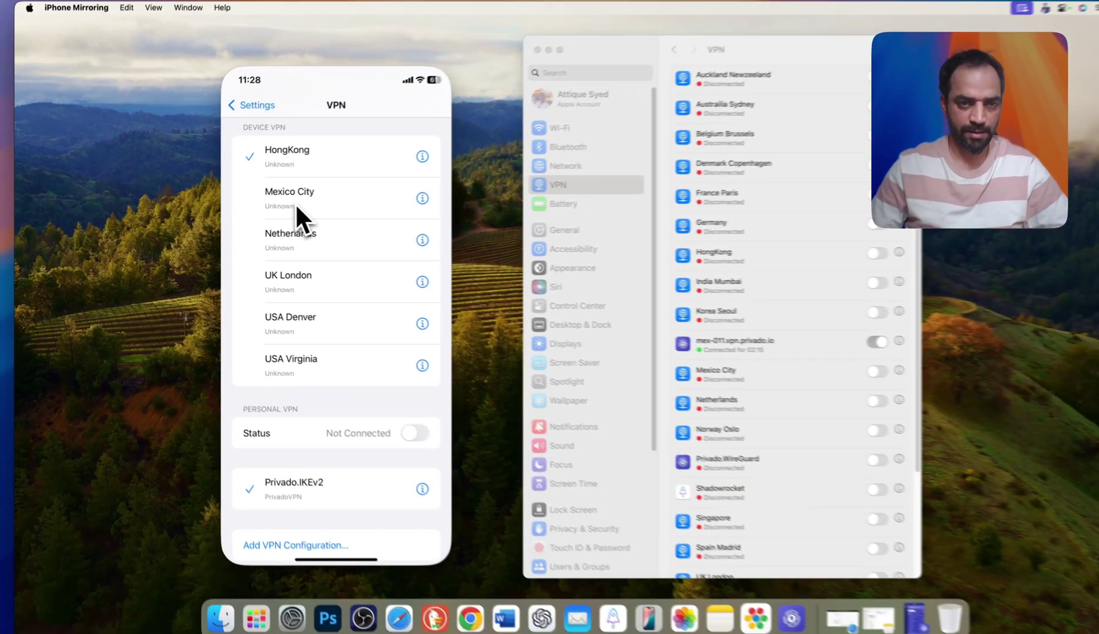
scroll(384, 459, down, 2)
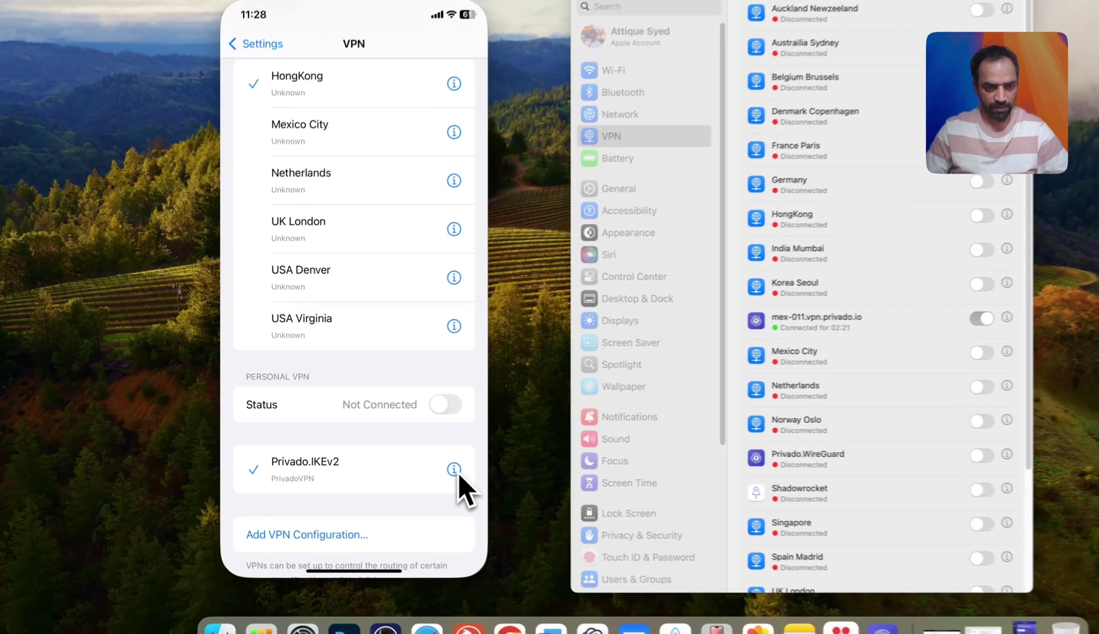
click(456, 471)
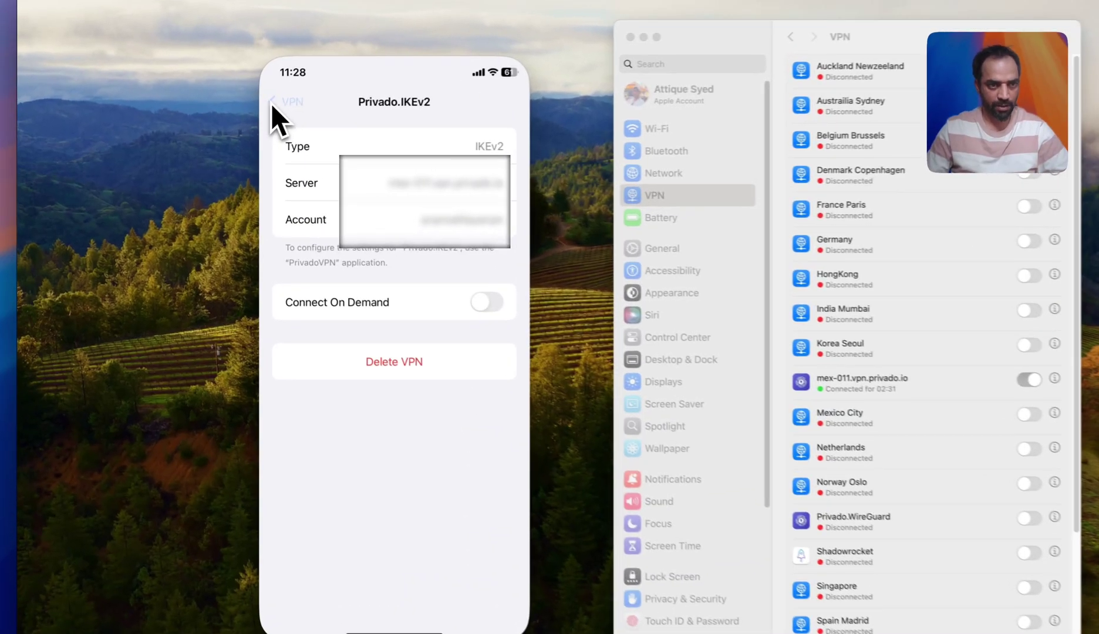
click(270, 103)
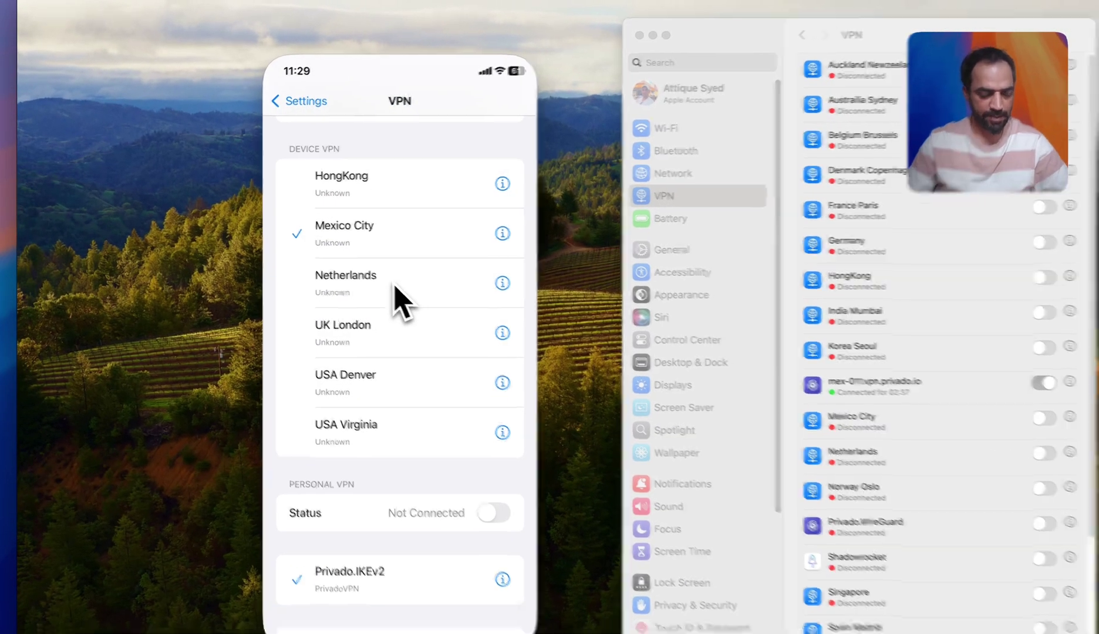
scroll(322, 261, up, 2)
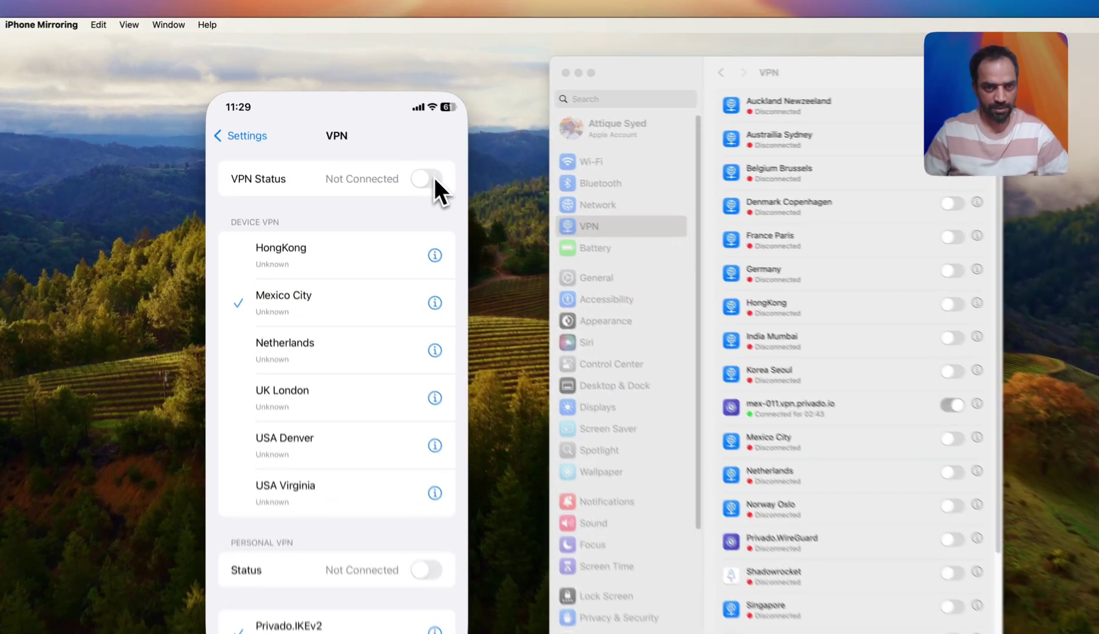
click(392, 150)
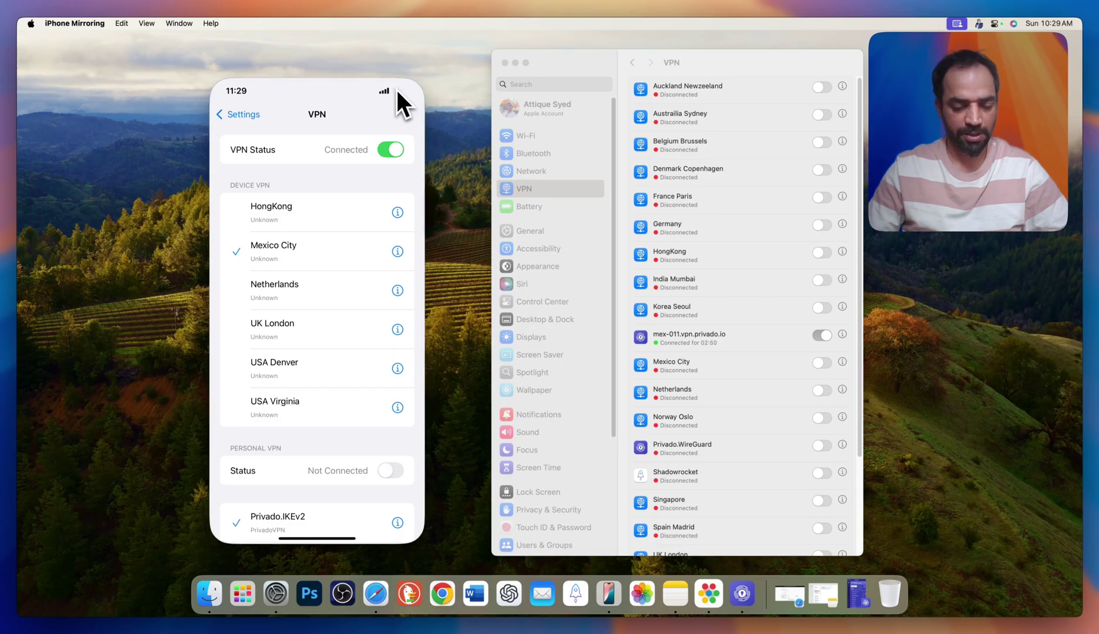
Turn the device VPN off and load youtube.com in Safari
click(390, 150)
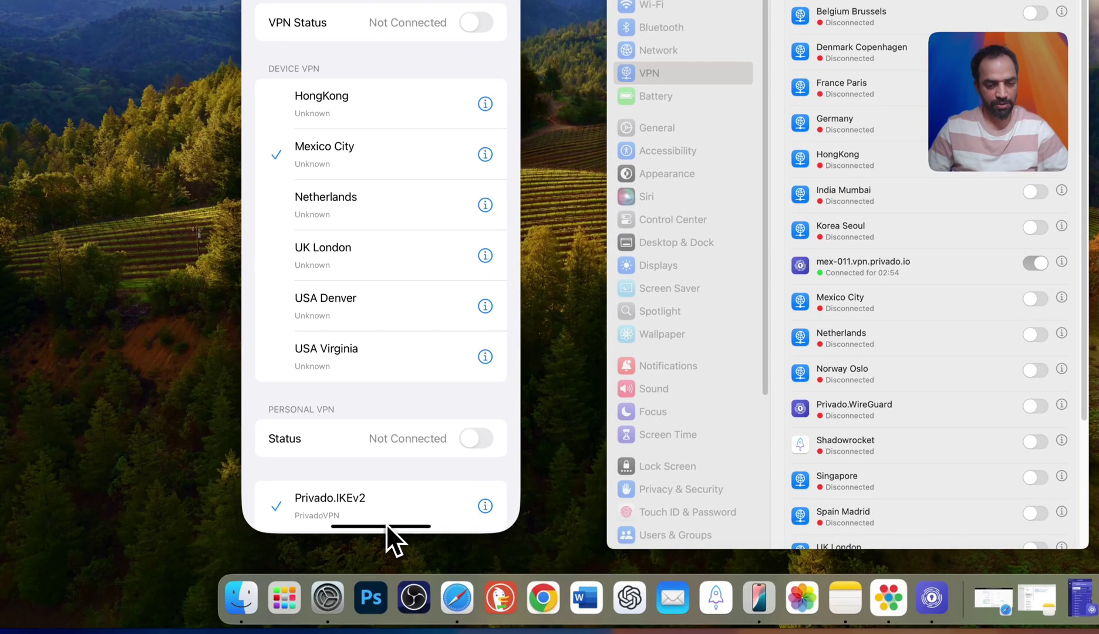
click(386, 523)
click(403, 497)
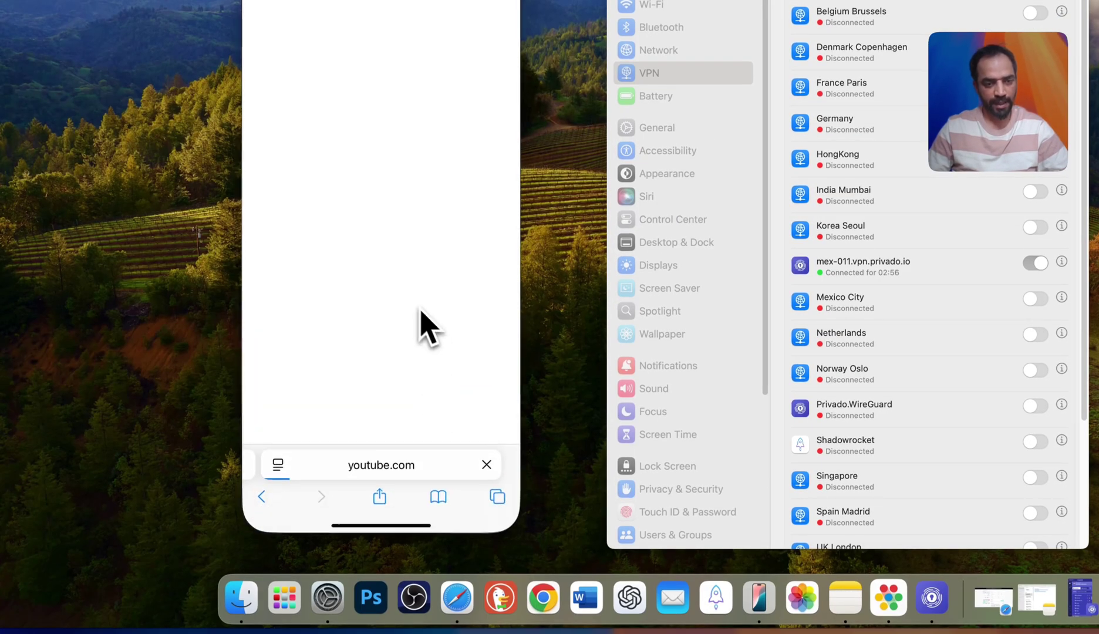
click(382, 472)
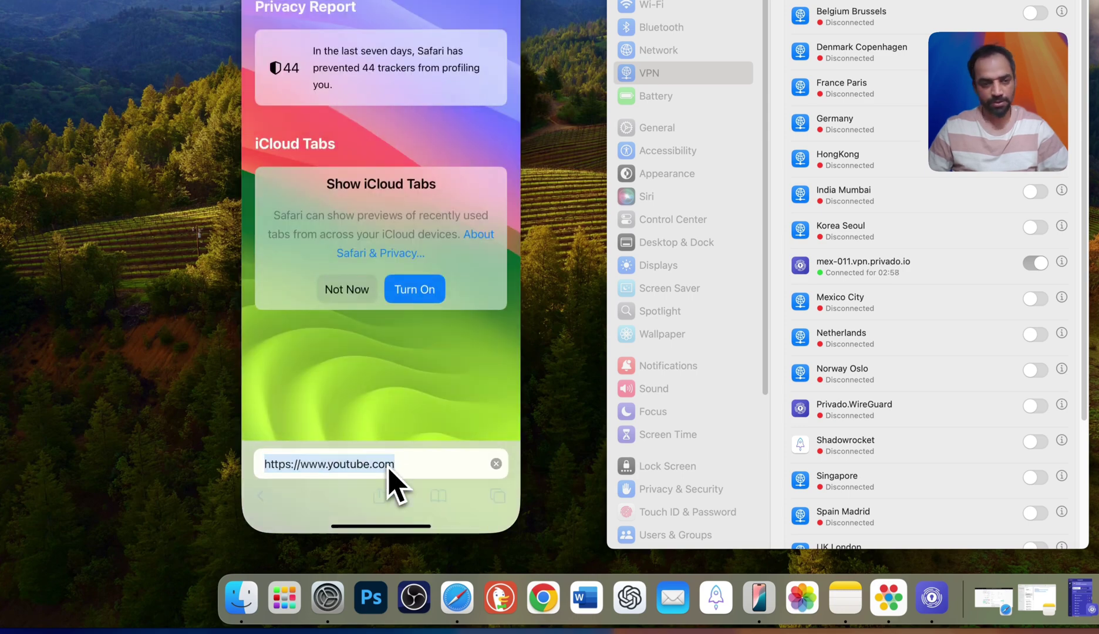
key(Return)
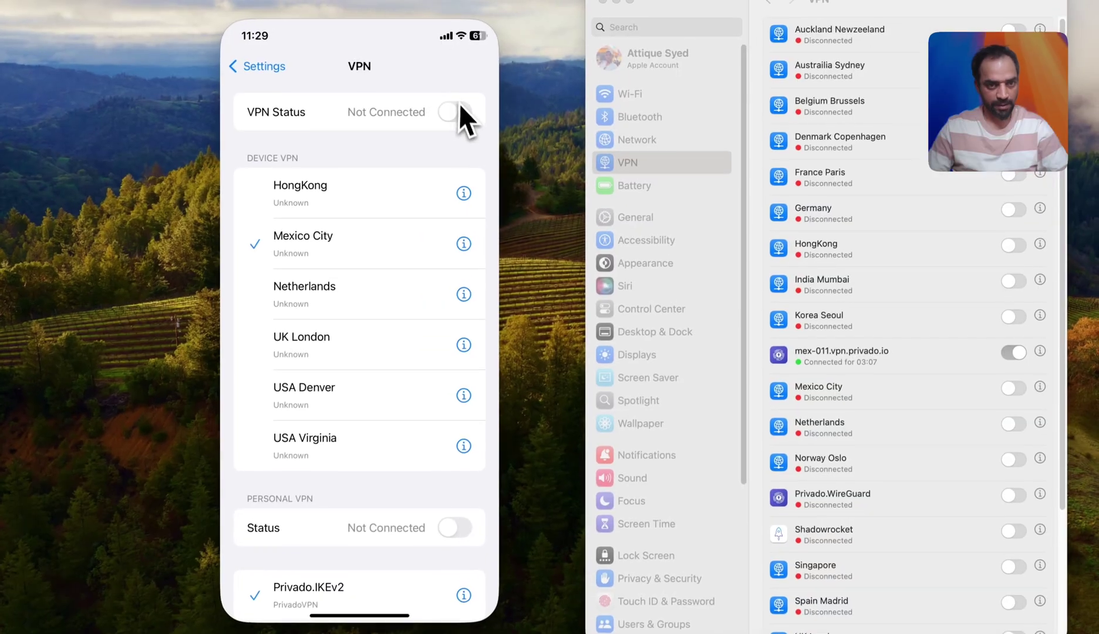
Turn the Mexico City VPN back on and reload youtube.com until YouTube appears
click(460, 109)
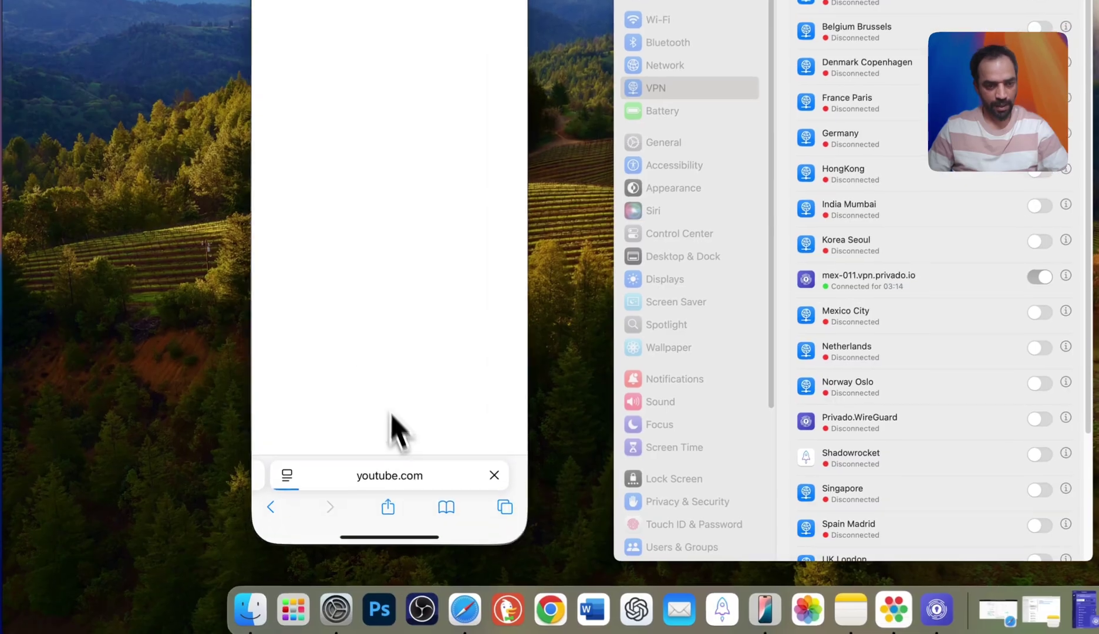
click(396, 477)
key(Return)
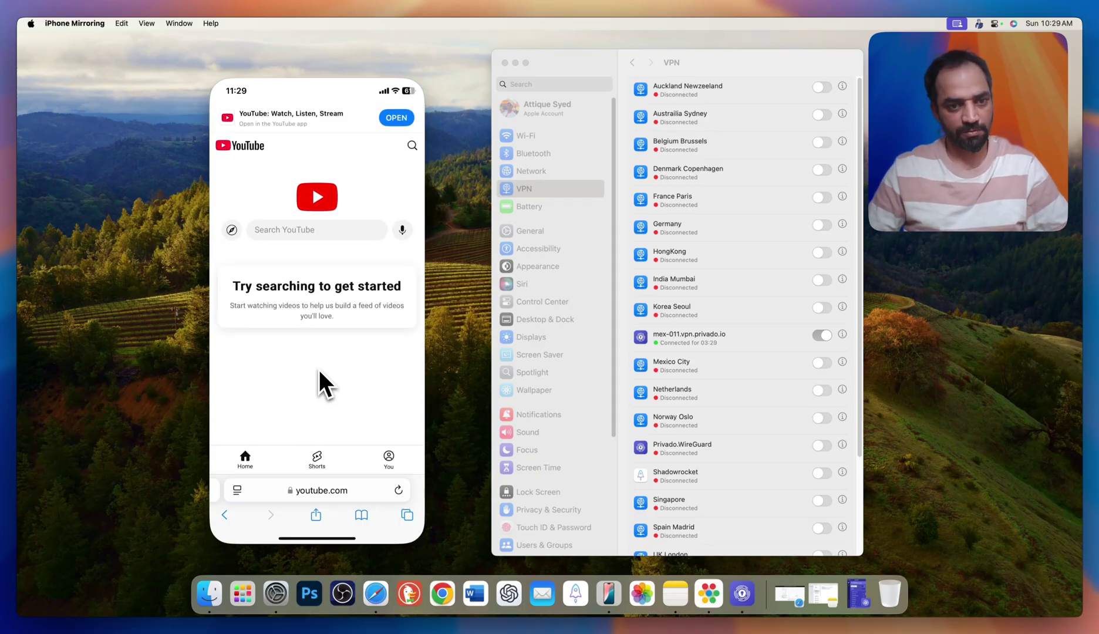
Disconnect the Mac's mex-011 VPN and open the saved YouTube channel page in Chrome
click(821, 336)
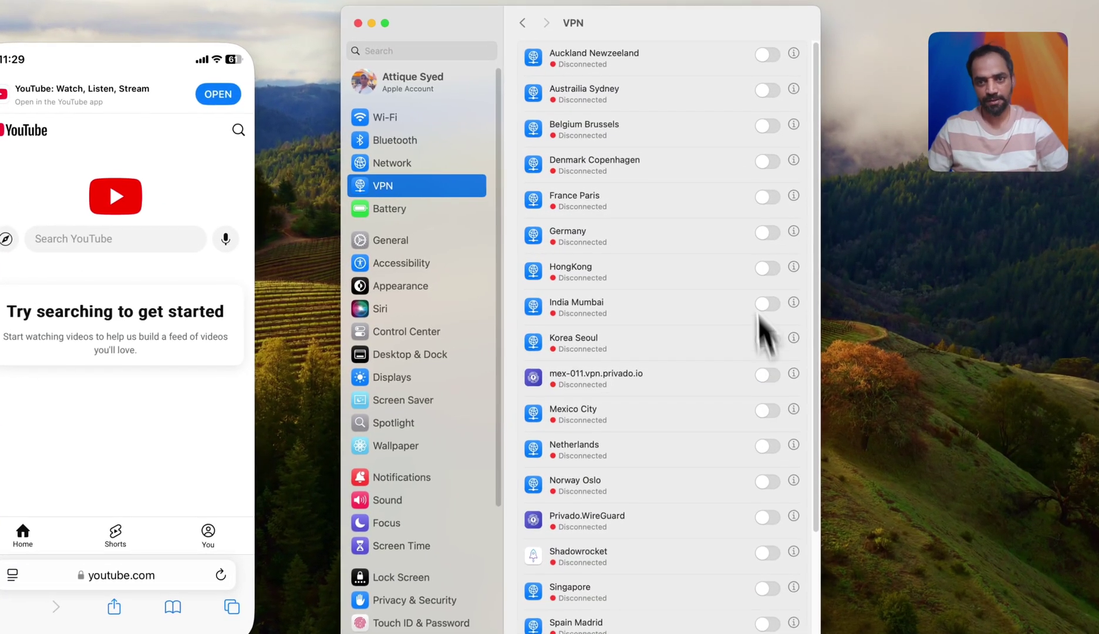
scroll(757, 264, down, 5)
scroll(763, 364, up, 5)
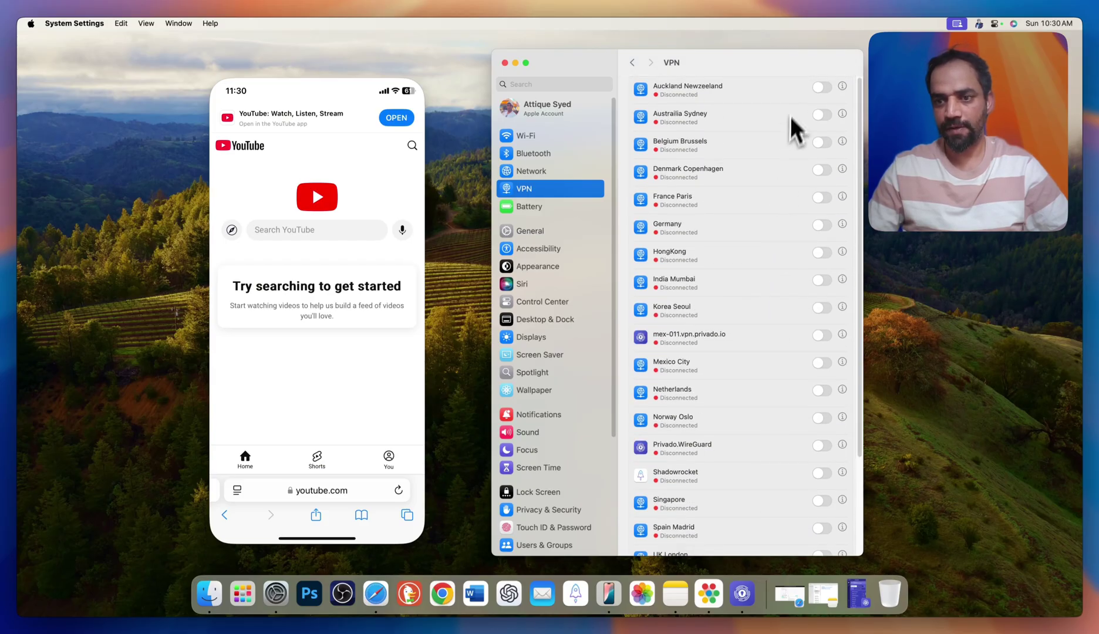
scroll(792, 176, down, 3)
scroll(763, 353, down, 5)
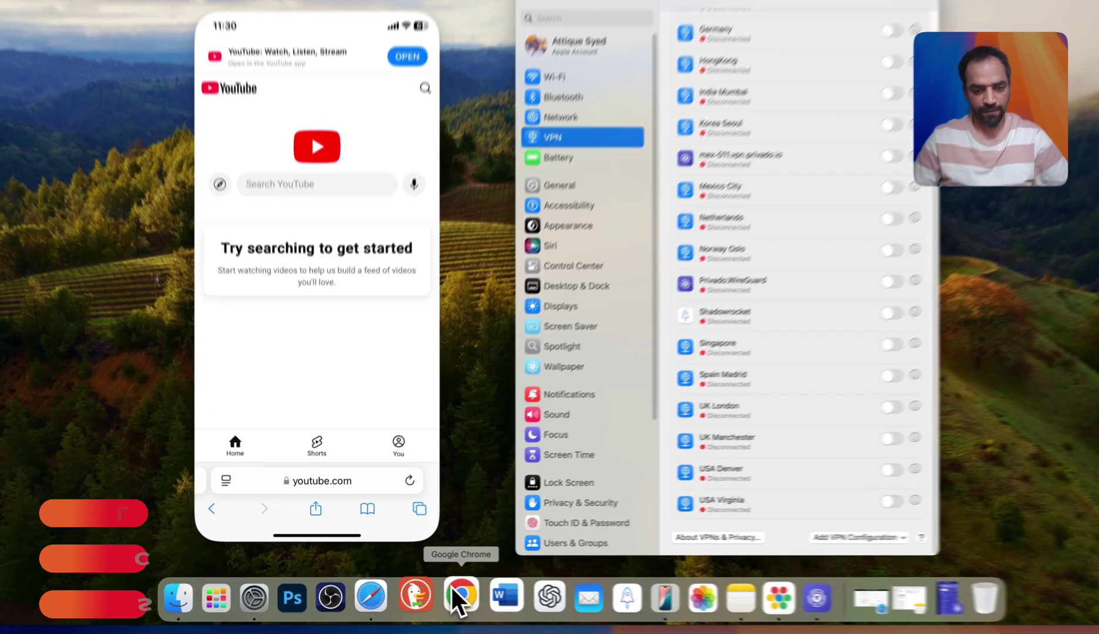
click(451, 590)
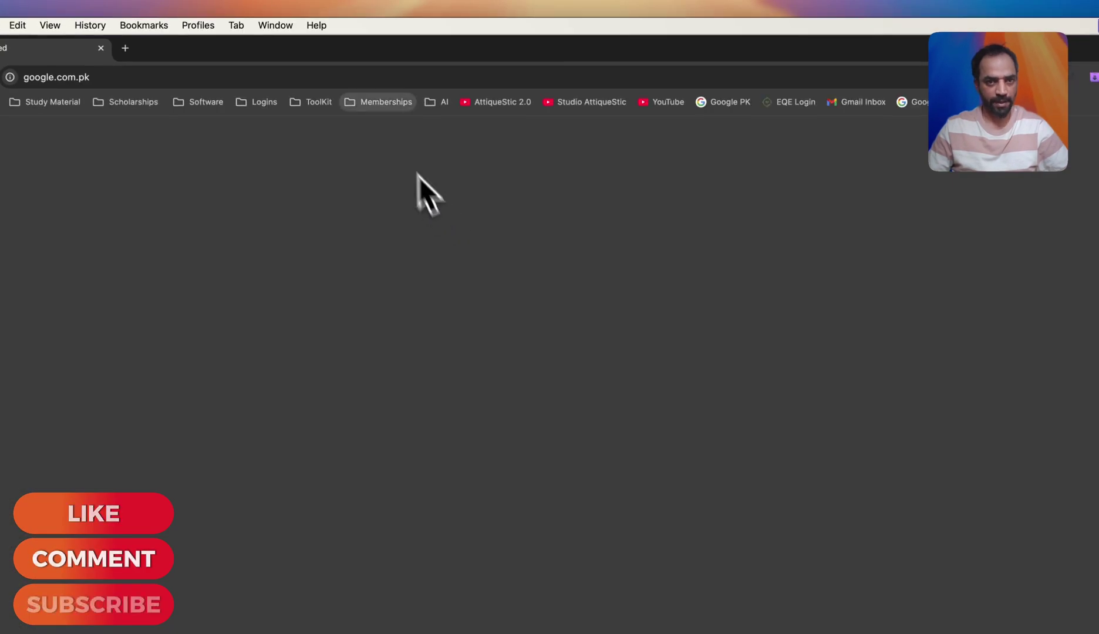
click(479, 102)
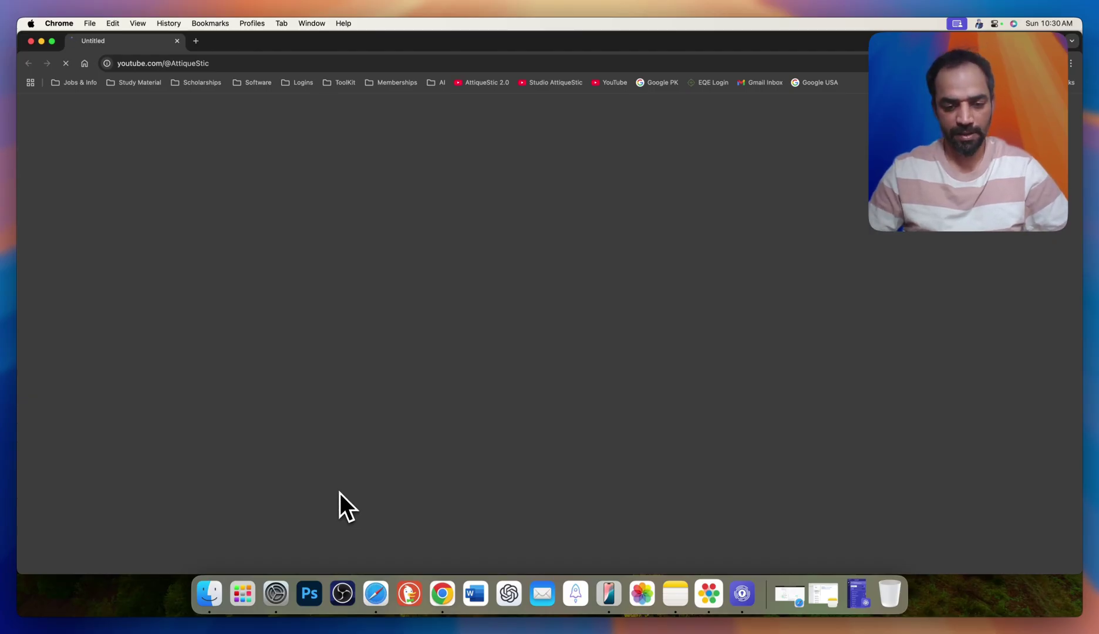
Connect the Netherlands VPN from the top of System Settings' VPN list
click(277, 595)
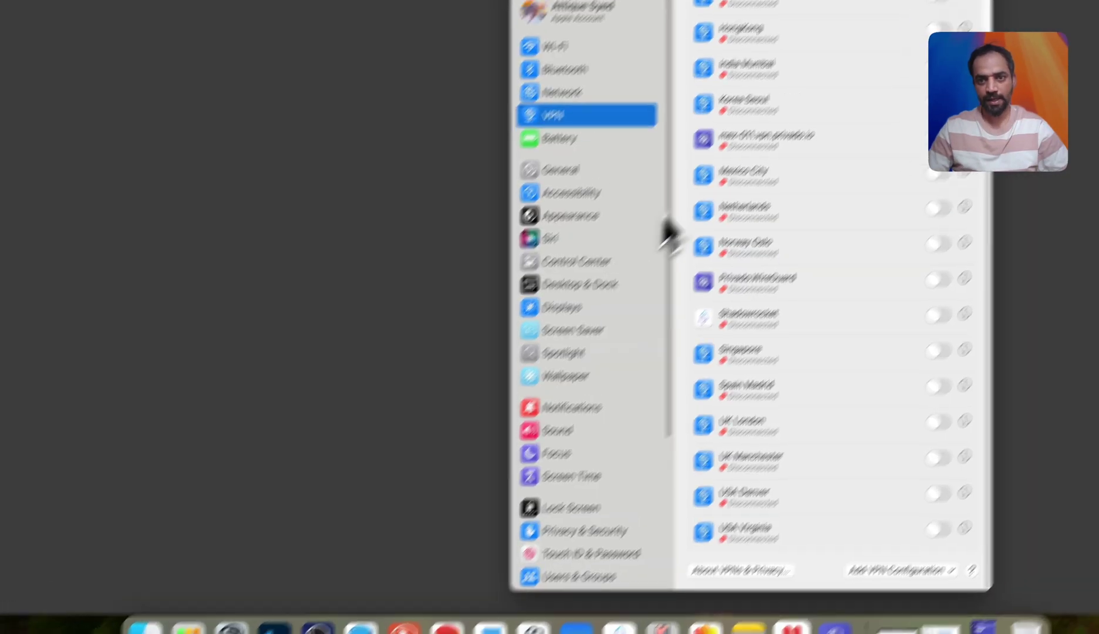
scroll(675, 240, up, 3)
scroll(681, 252, up, 3)
scroll(684, 254, up, 2)
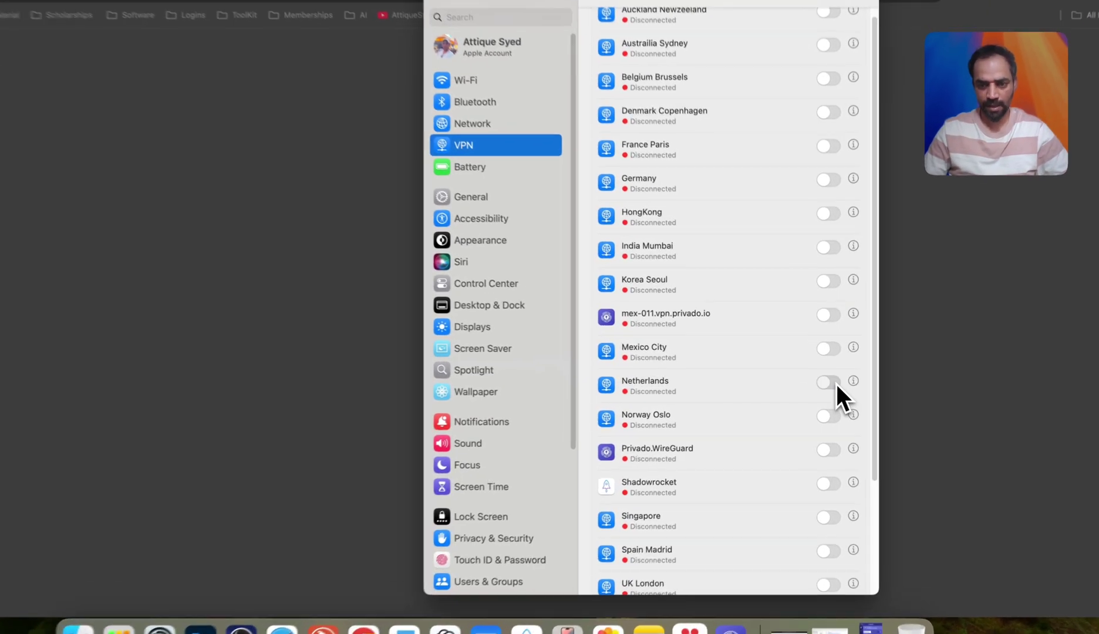
click(835, 384)
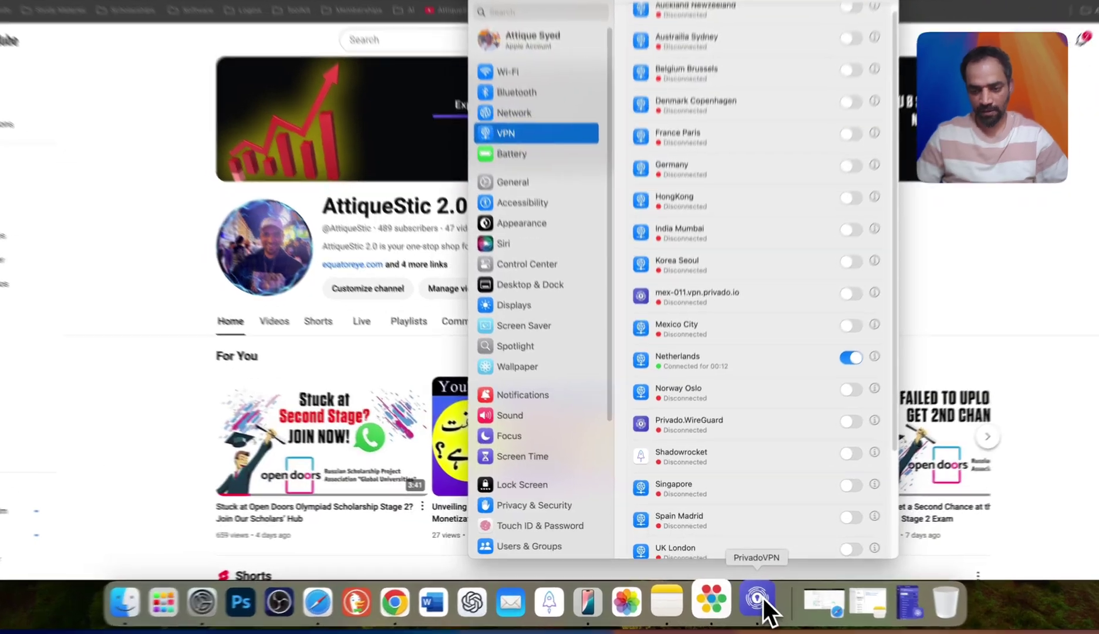
Quit PrivadoVPN from its Dock menu
right_click(746, 594)
click(747, 594)
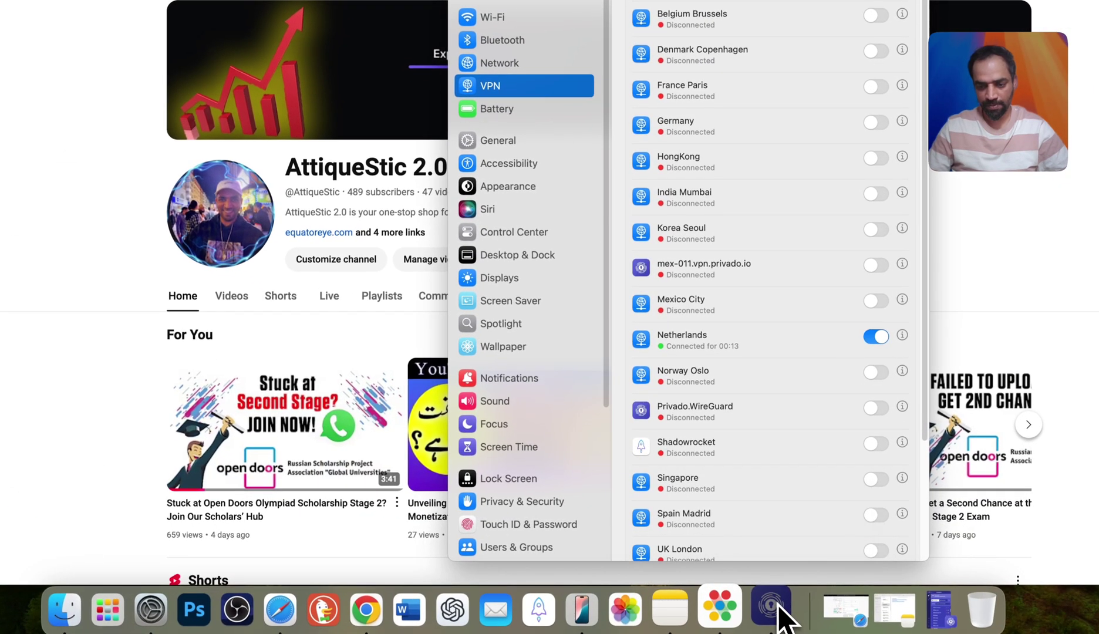
click(782, 610)
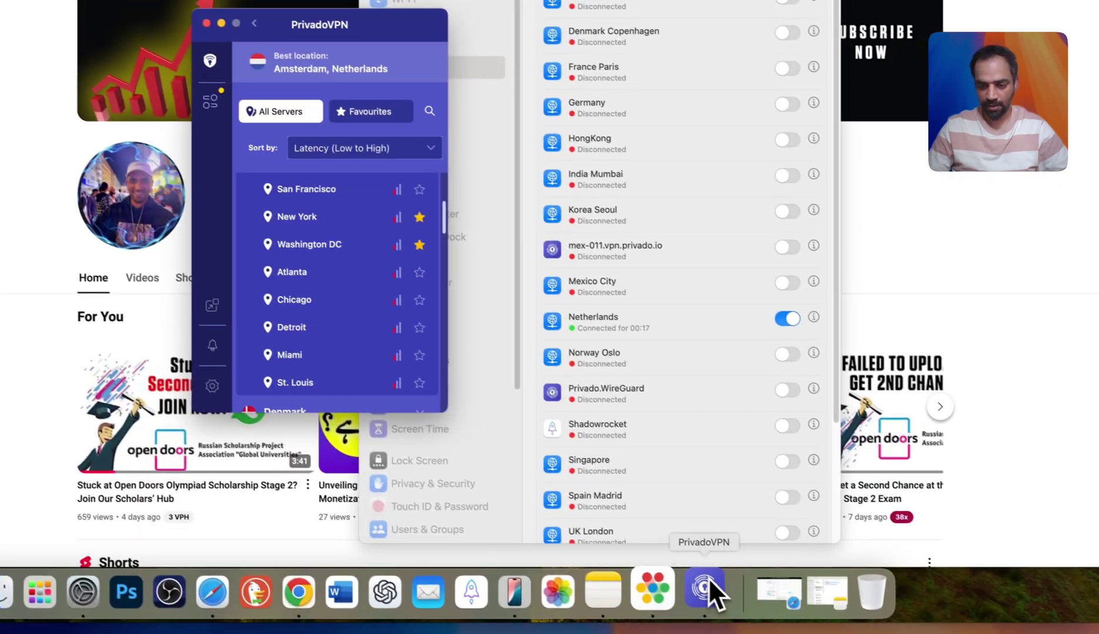
right_click(778, 600)
click(696, 530)
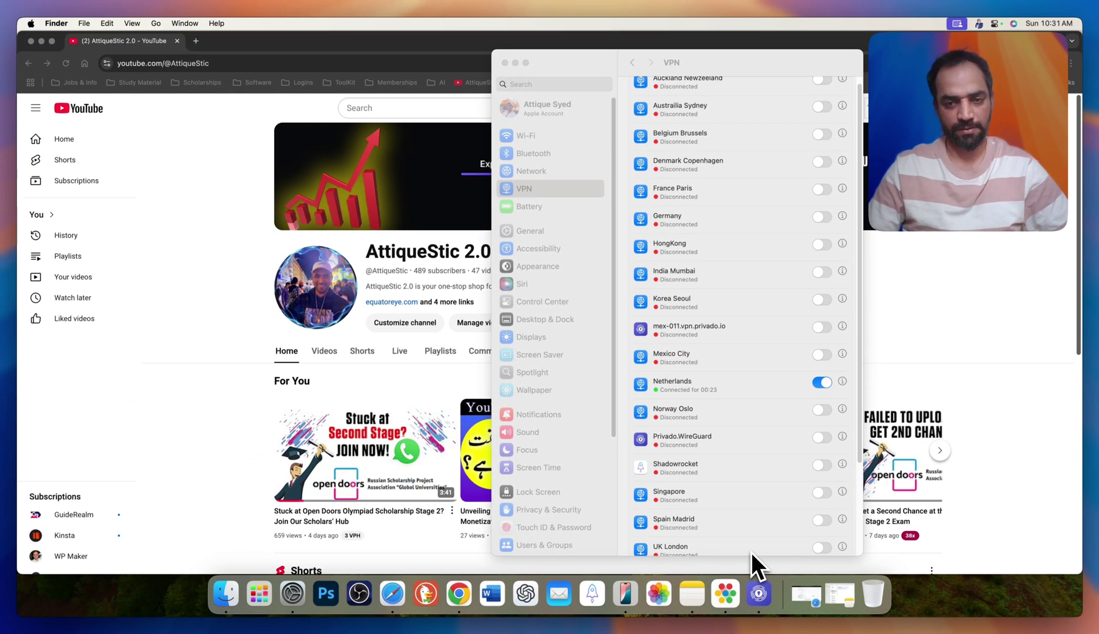
Relaunch PrivadoVPN via Spotlight and log in to the account
key(super+space)
key(Return)
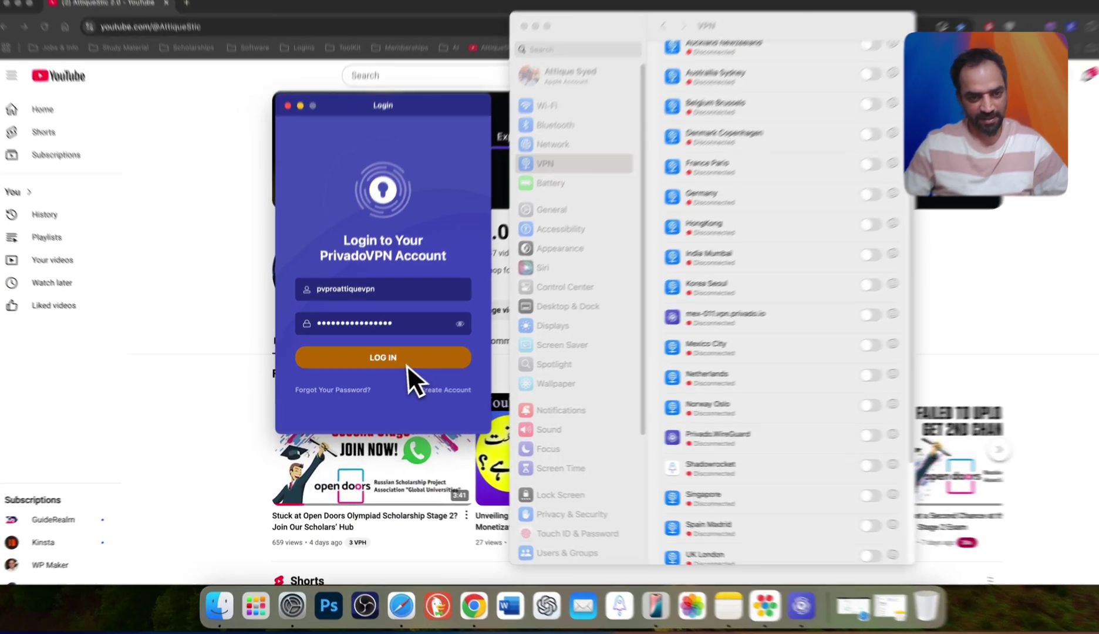
click(408, 365)
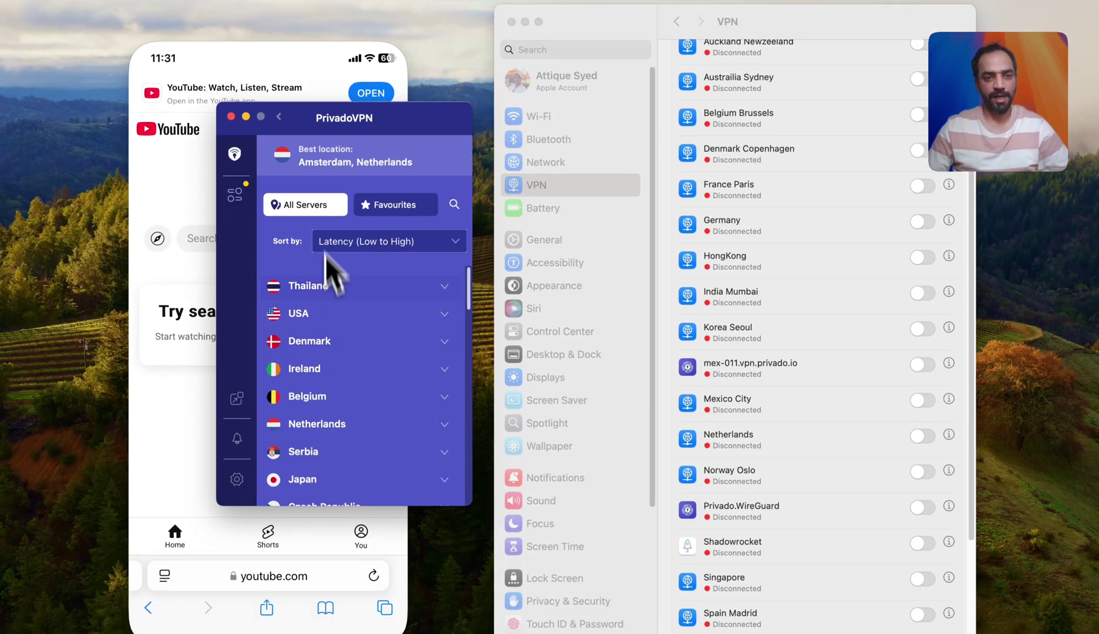
Move the PrivadoVPN window to the centre and scroll its country list to Ireland through Finland
drag(437, 154, 615, 171)
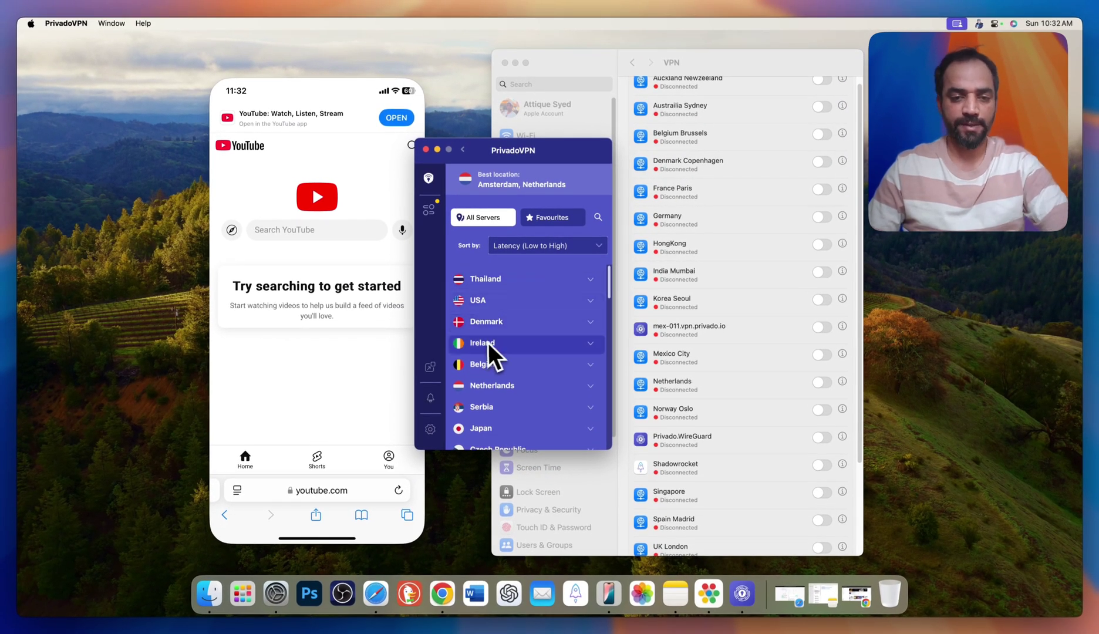
scroll(514, 375, down, 3)
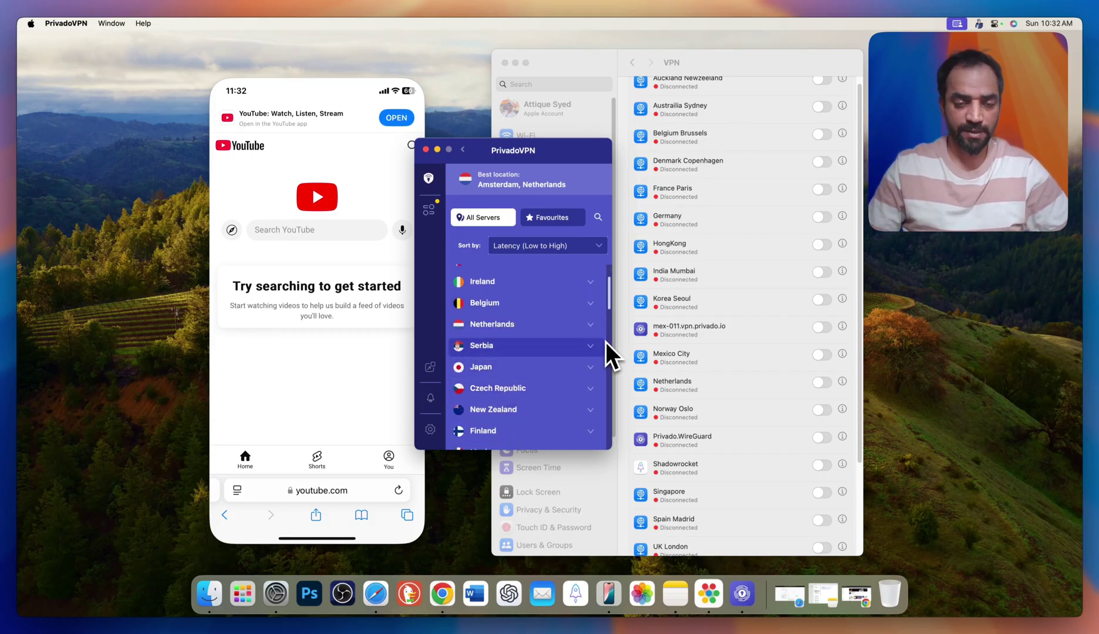
drag(473, 366, 458, 355)
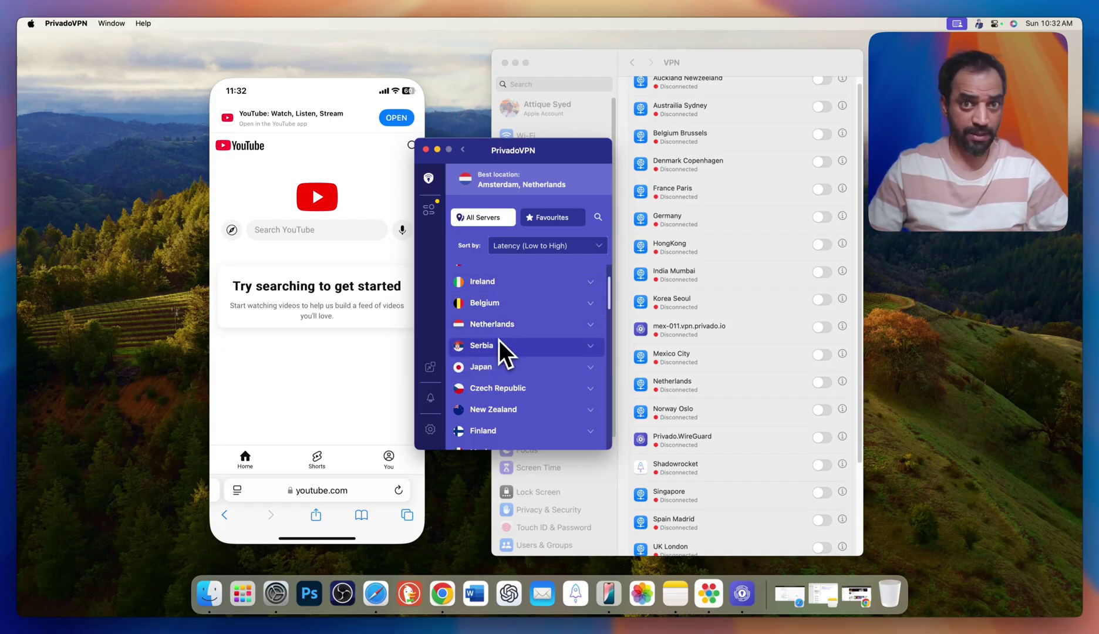
scroll(774, 243, down, 2)
scroll(772, 311, down, 3)
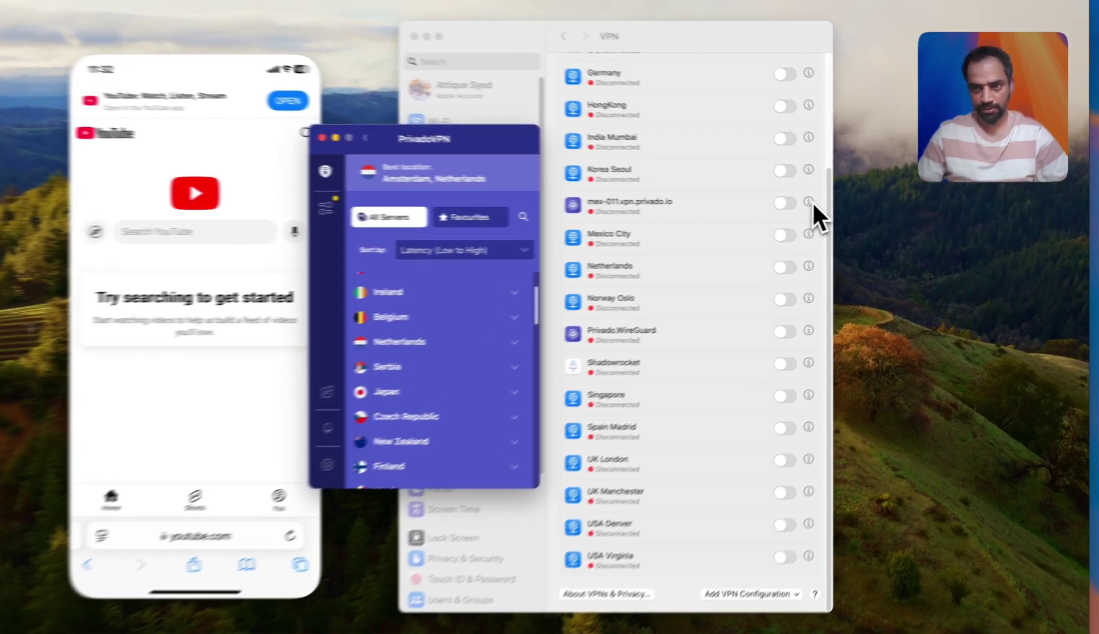
Inspect an existing IKEv2 connection's settings, then start a new IKEv2 configuration beside PrivadoVPN
click(842, 204)
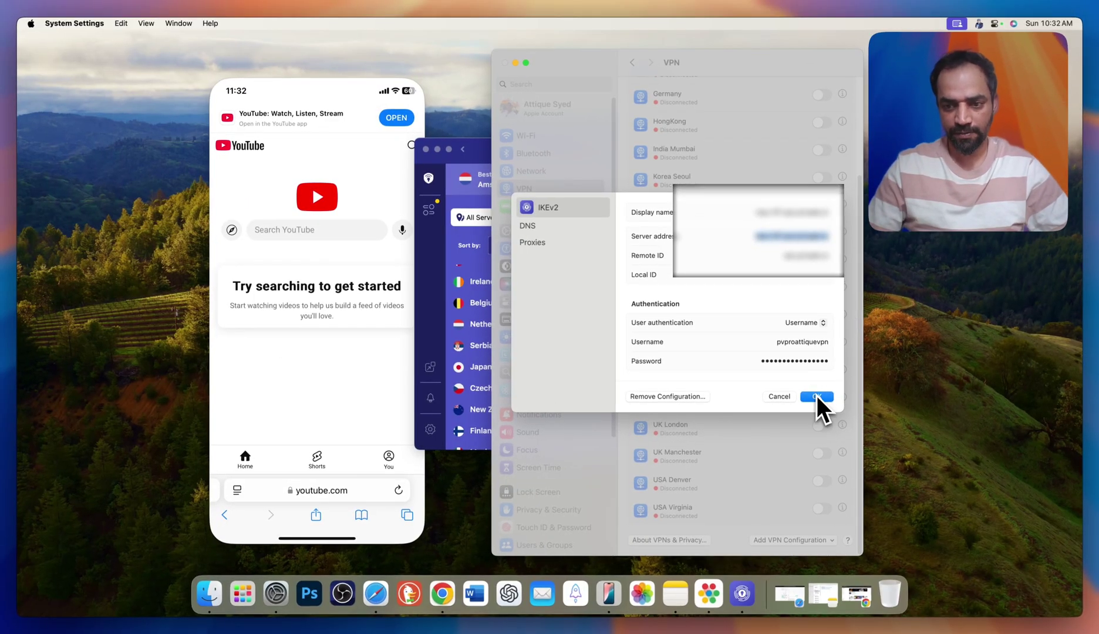
click(817, 395)
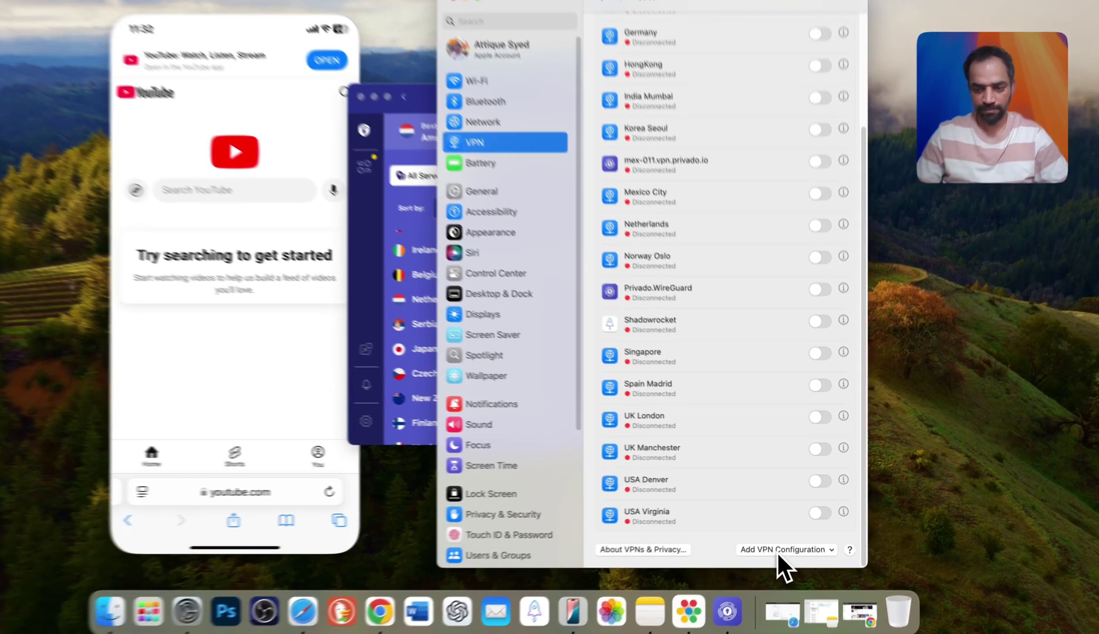
click(787, 541)
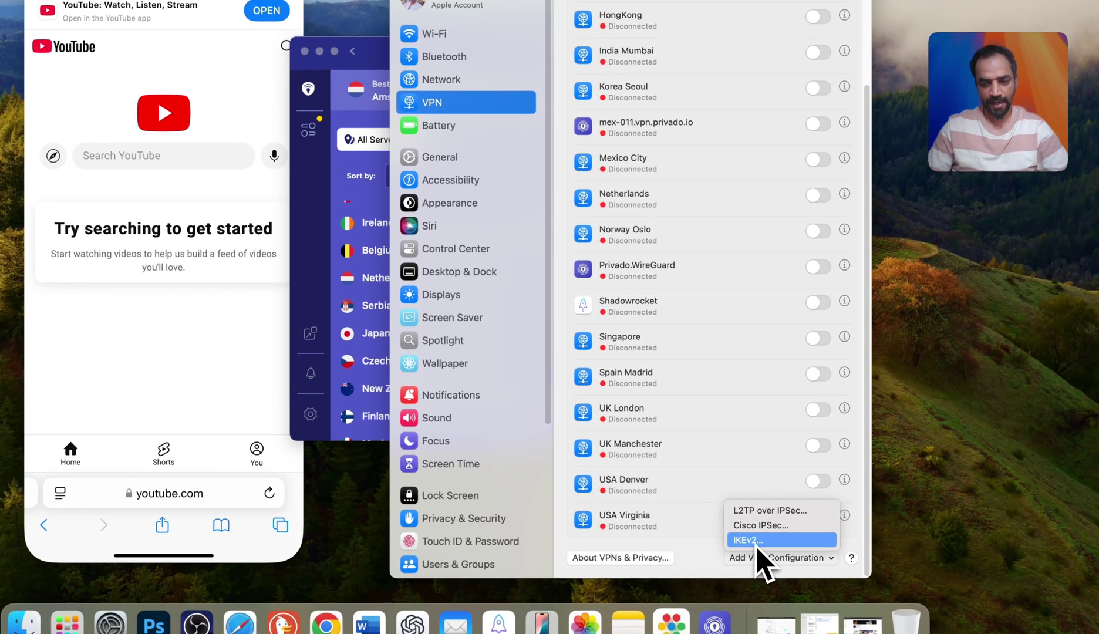
click(758, 540)
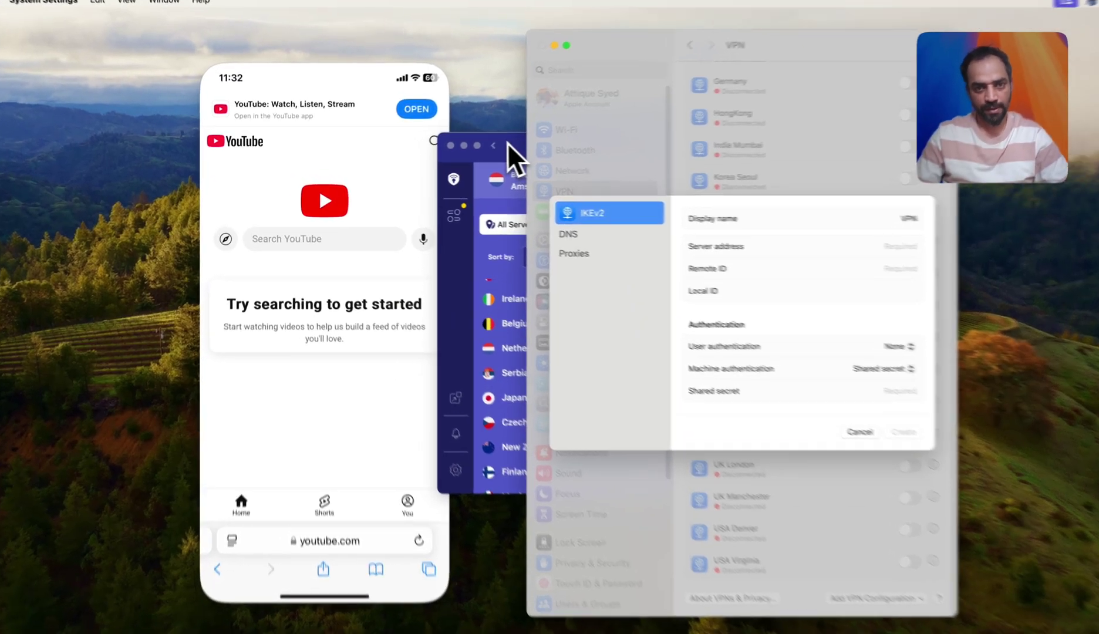
drag(511, 152, 200, 153)
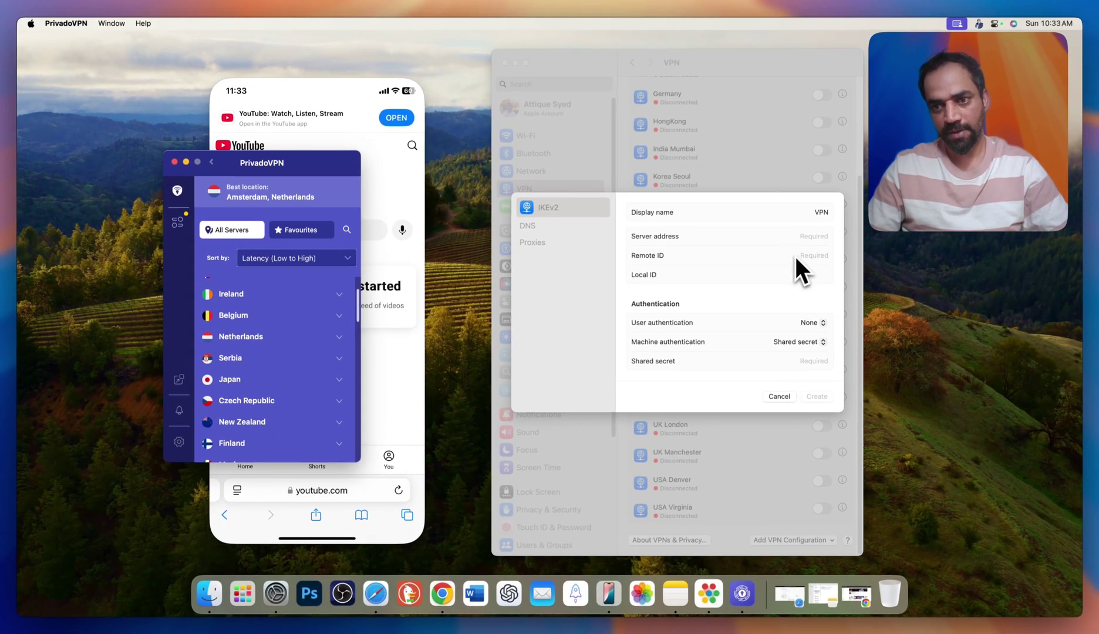
click(806, 234)
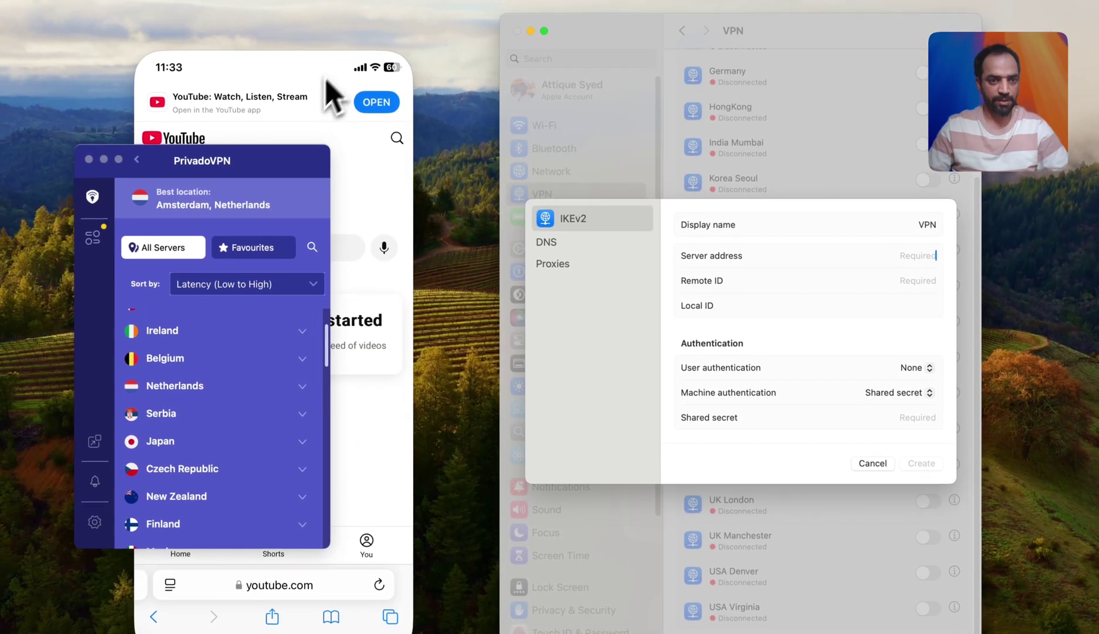
drag(138, 203, 693, 190)
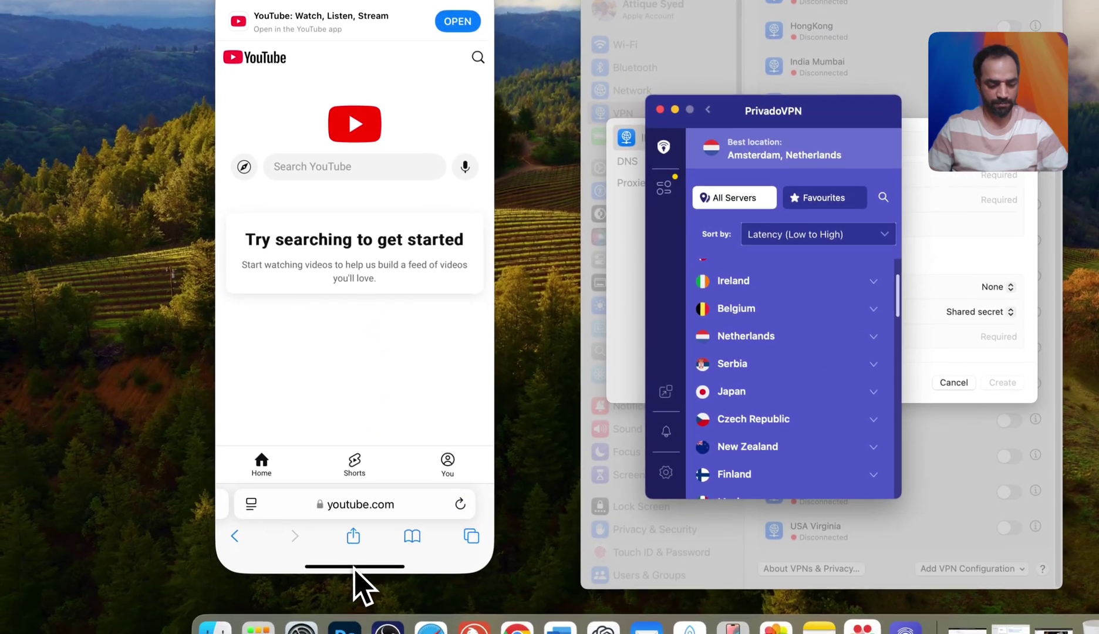
Show the iPhone's VPN settings, close PrivadoVPN, and cancel the blank IKEv2 form
drag(293, 631, 352, 631)
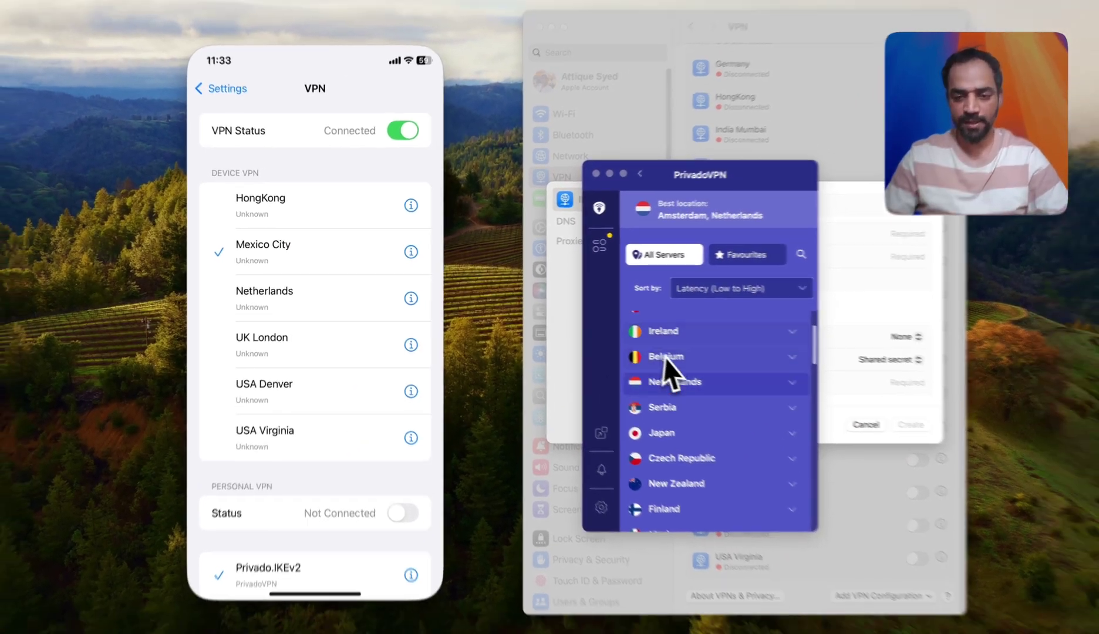
scroll(669, 387, down, 5)
scroll(660, 390, down, 5)
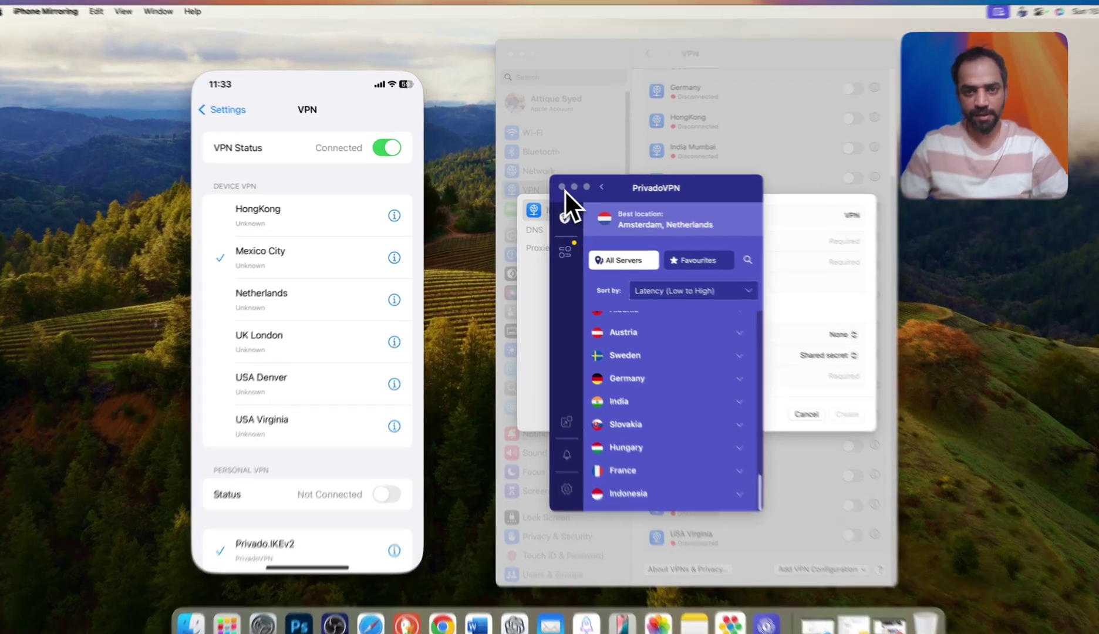
click(553, 186)
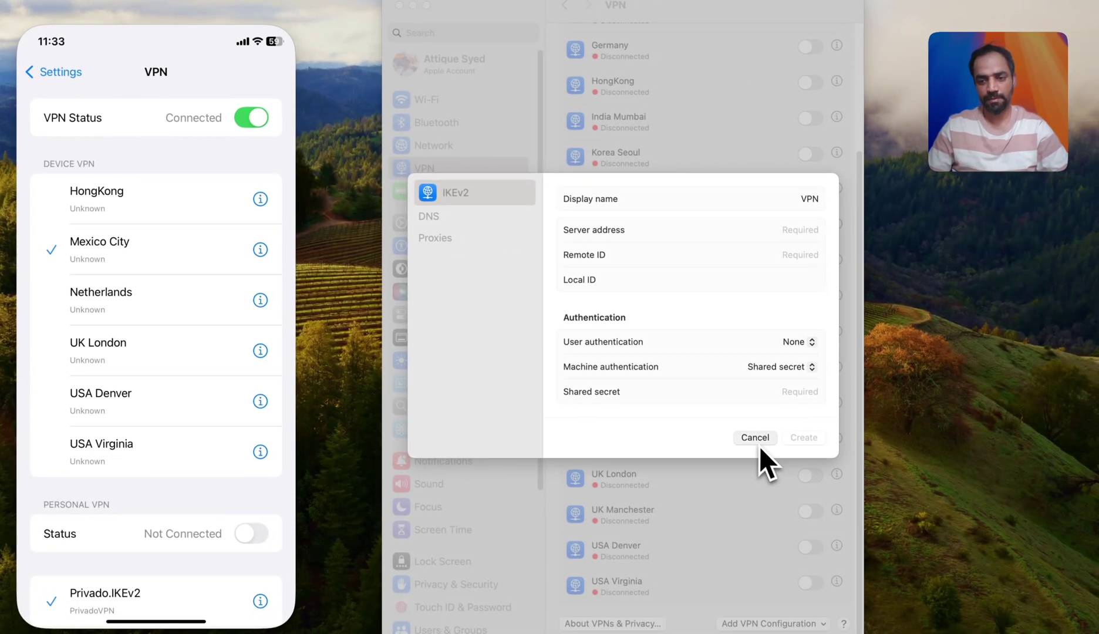
click(880, 463)
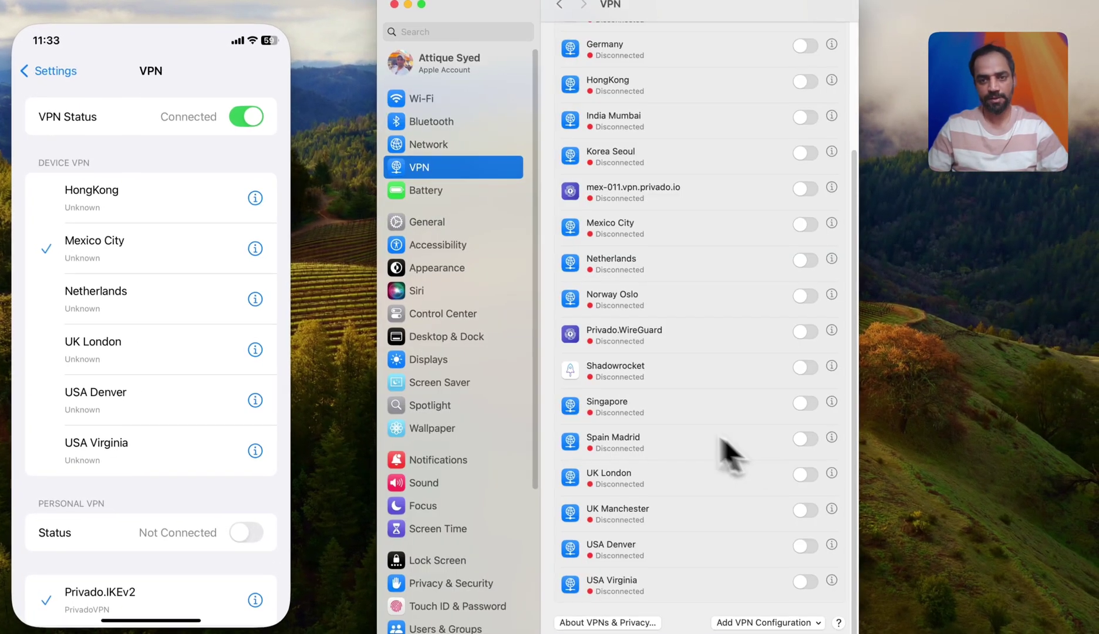
scroll(578, 381, up, 5)
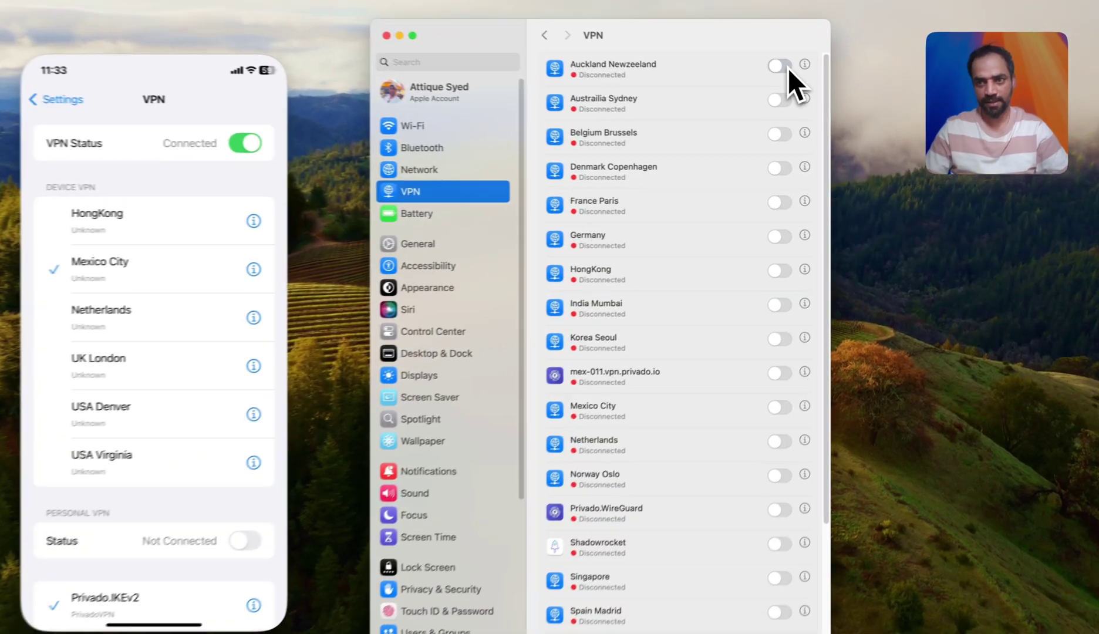
Connect the Auckland Newzeeland VPN and open the AttiqueStic 2.0 YouTube channel in a new Chrome tab
click(825, 87)
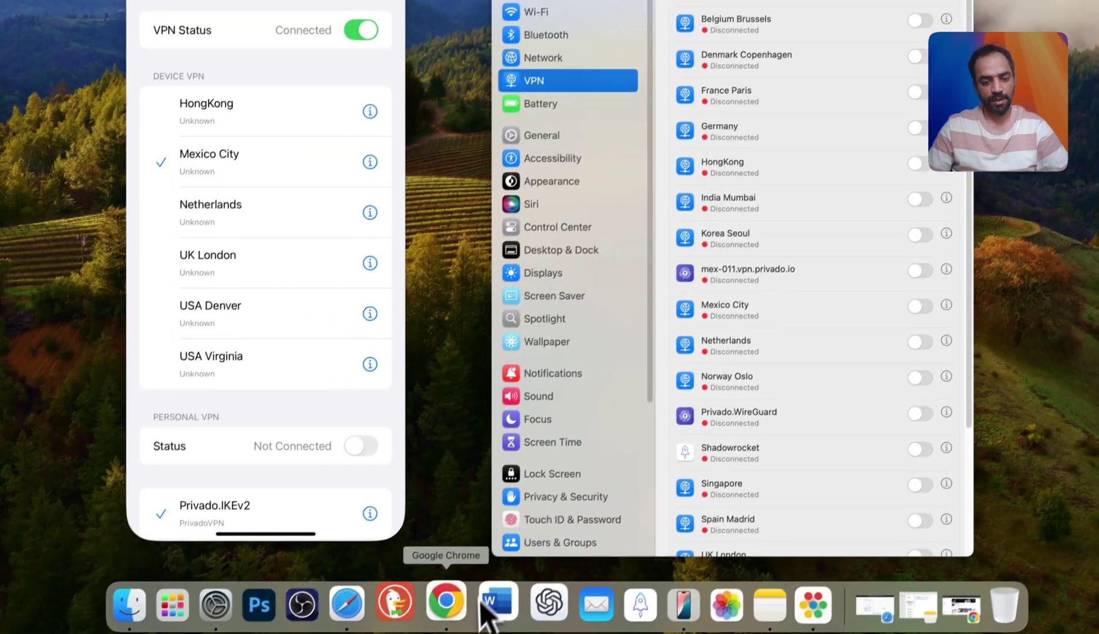
click(446, 596)
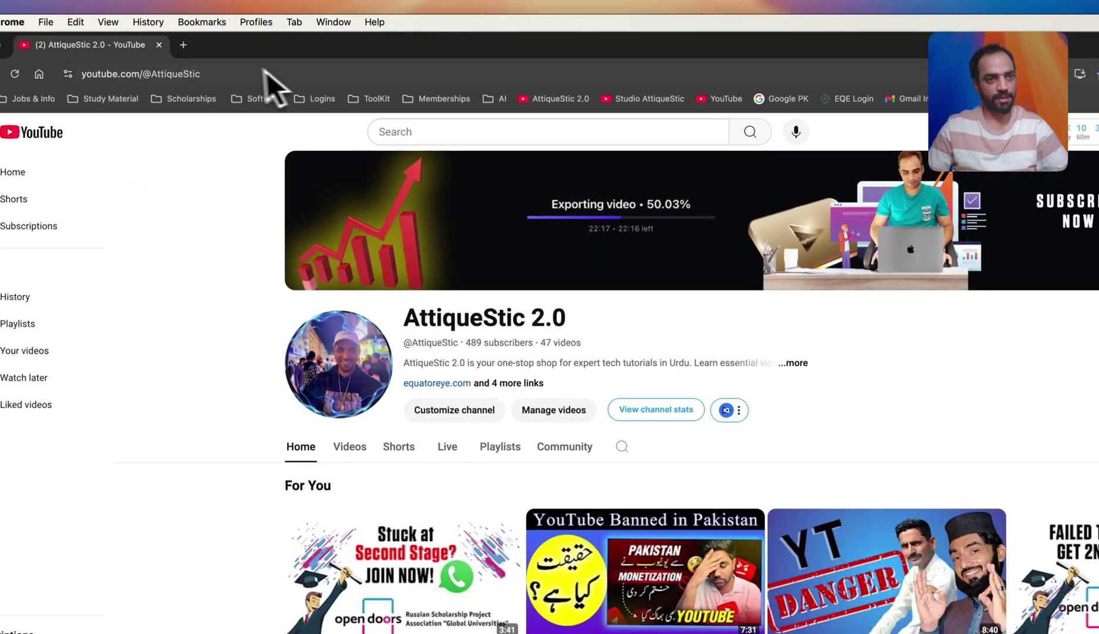
click(183, 48)
click(555, 105)
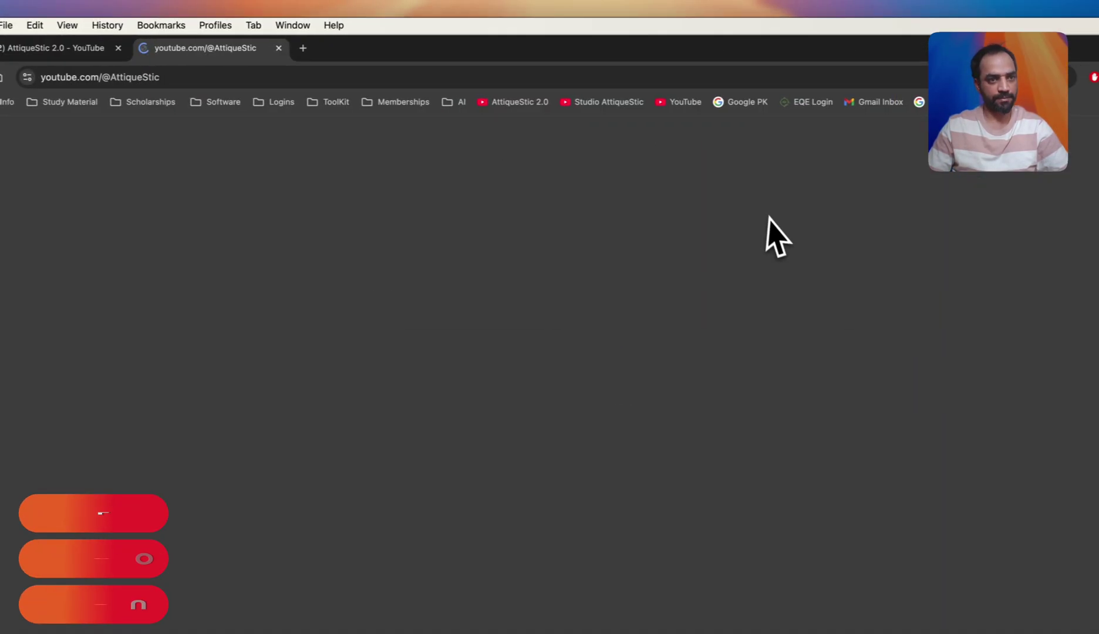